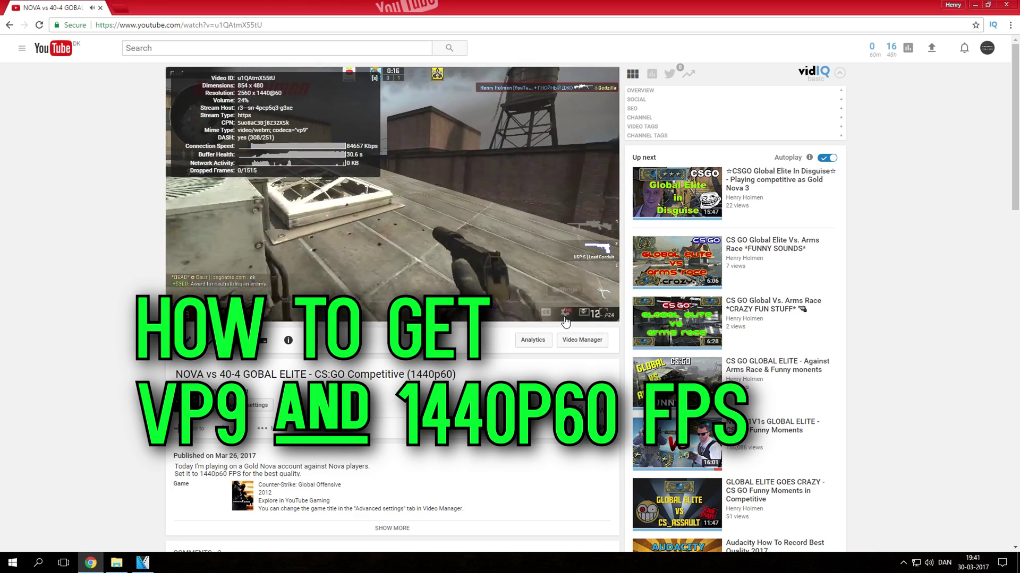
- Confirm in YouTube's quality settings that the CS:GO video plays at 1440p60
left_click(565, 312)
left_click(581, 279)
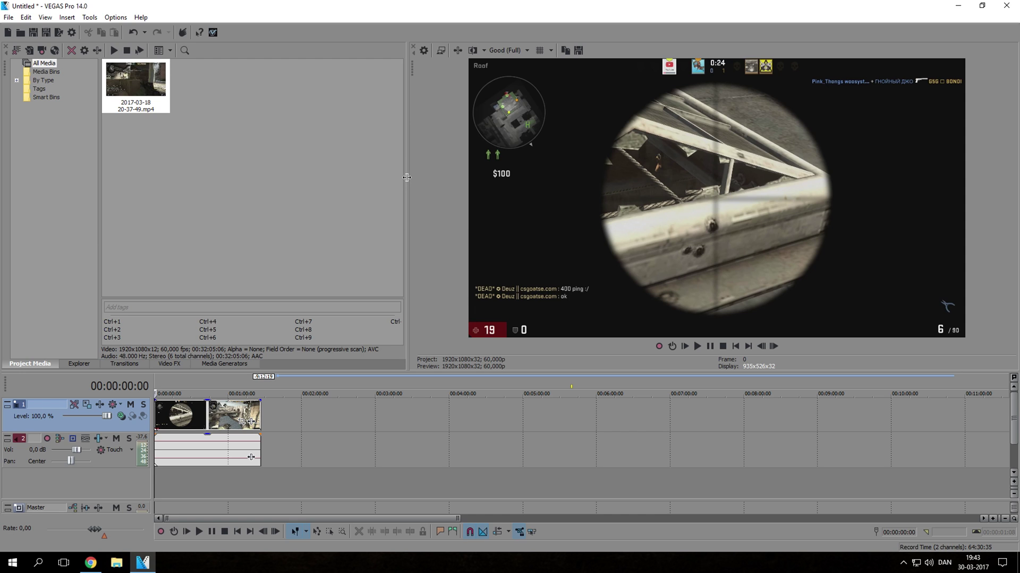
- Review VEGAS Project Properties' video settings, then its audio settings, selecting the 48,000 Hz sample rate
left_click(425, 51)
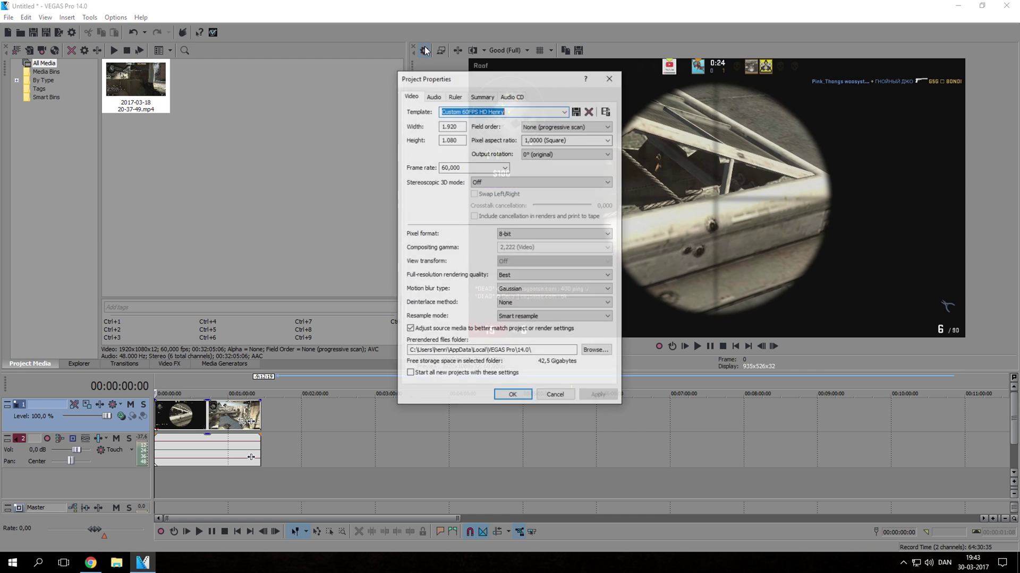
left_click_drag(459, 77, 351, 87)
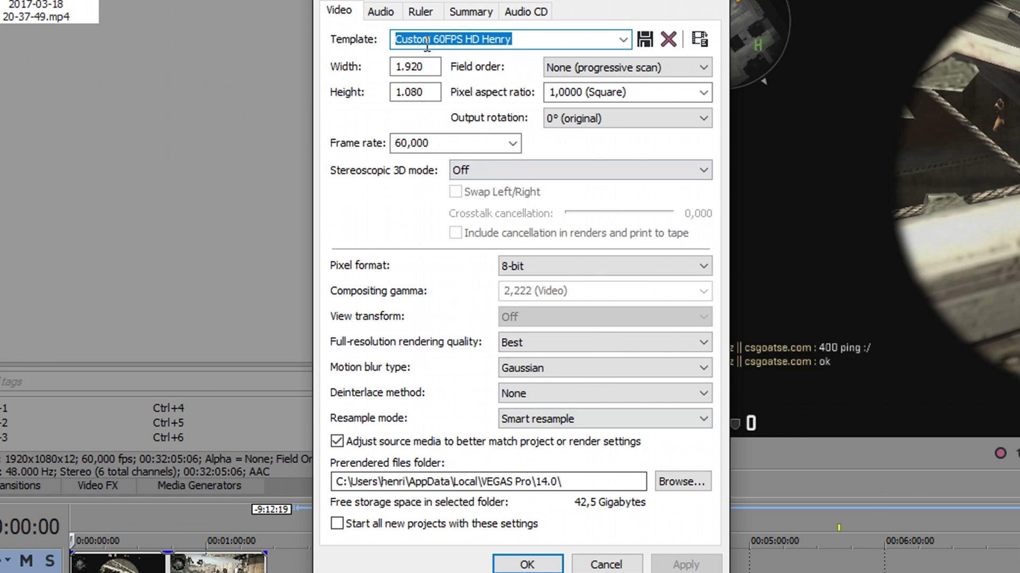
left_click(381, 13)
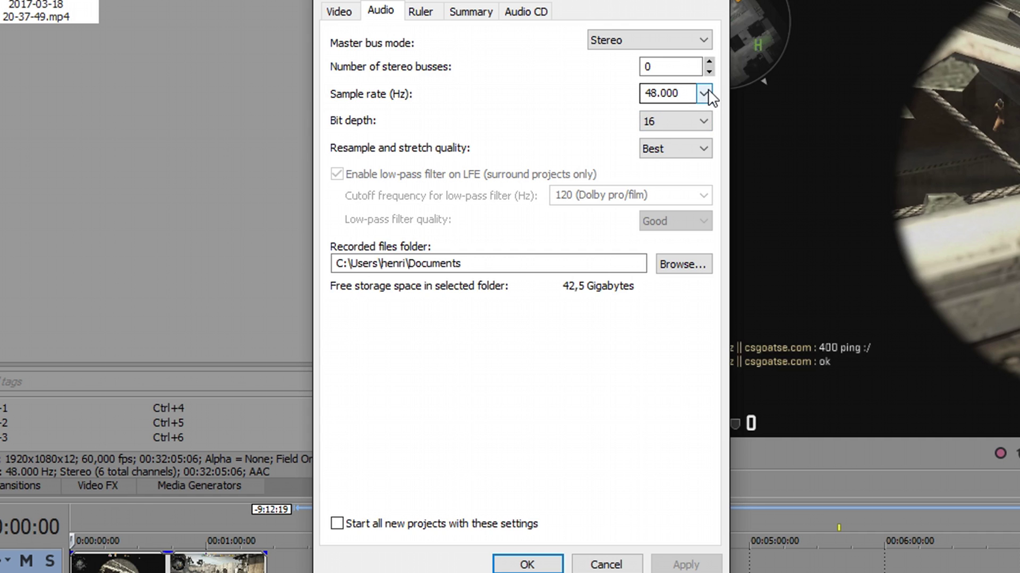
double_click(659, 95)
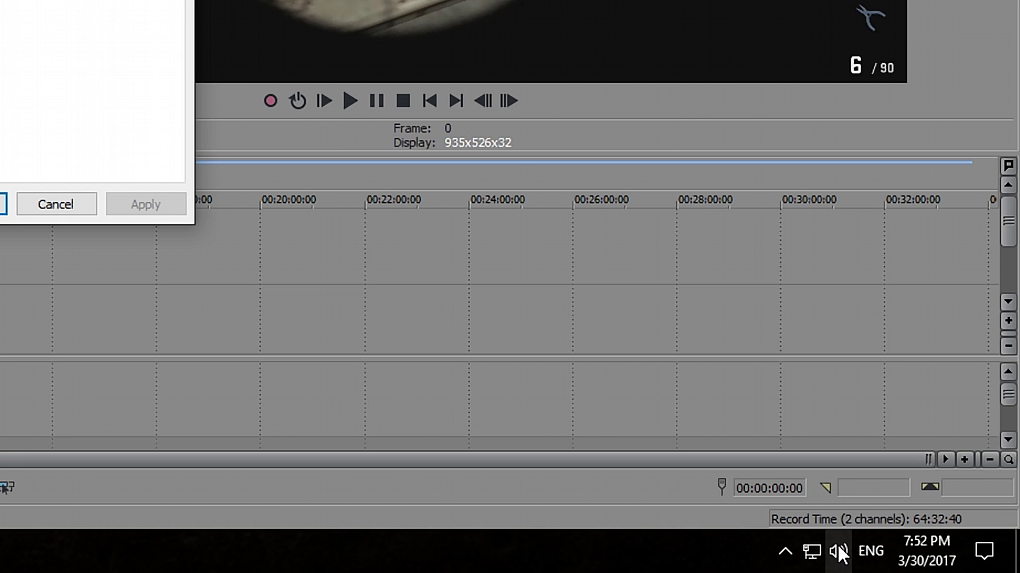
- Check that the Yeti Microphone's default format is 2 channel, 16 bit, 48000 Hz
right_click(840, 551)
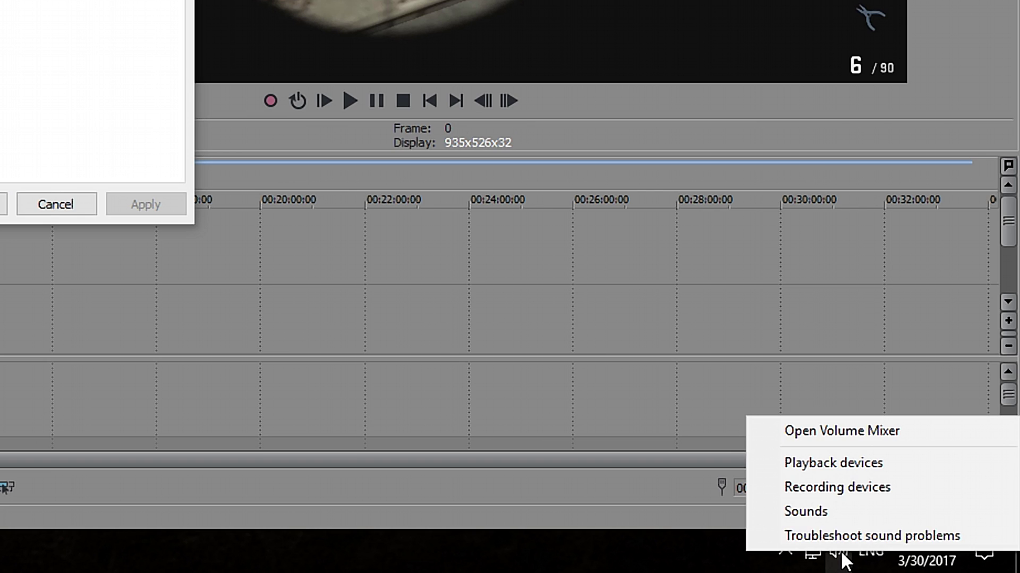
left_click(839, 493)
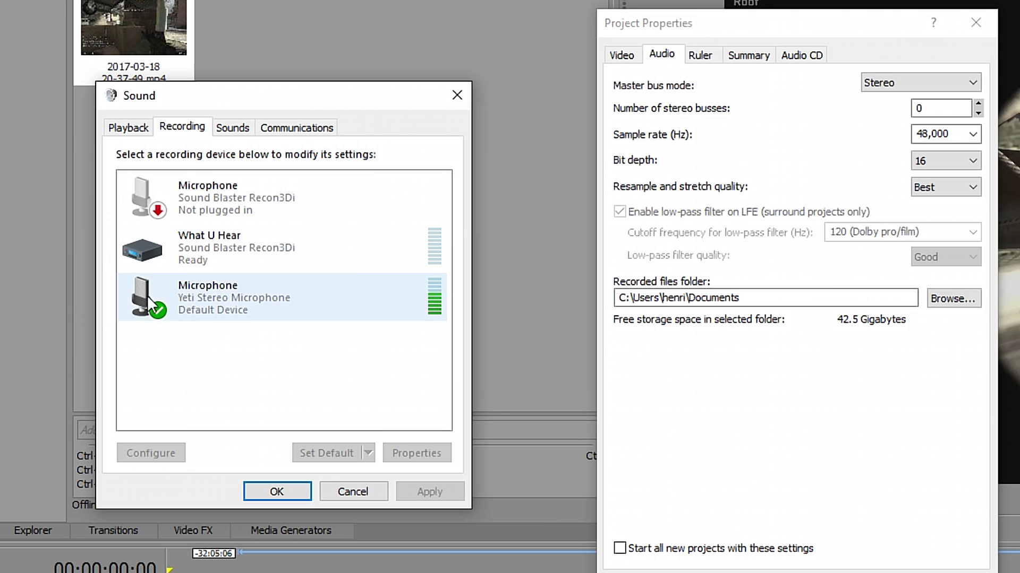
right_click(253, 303)
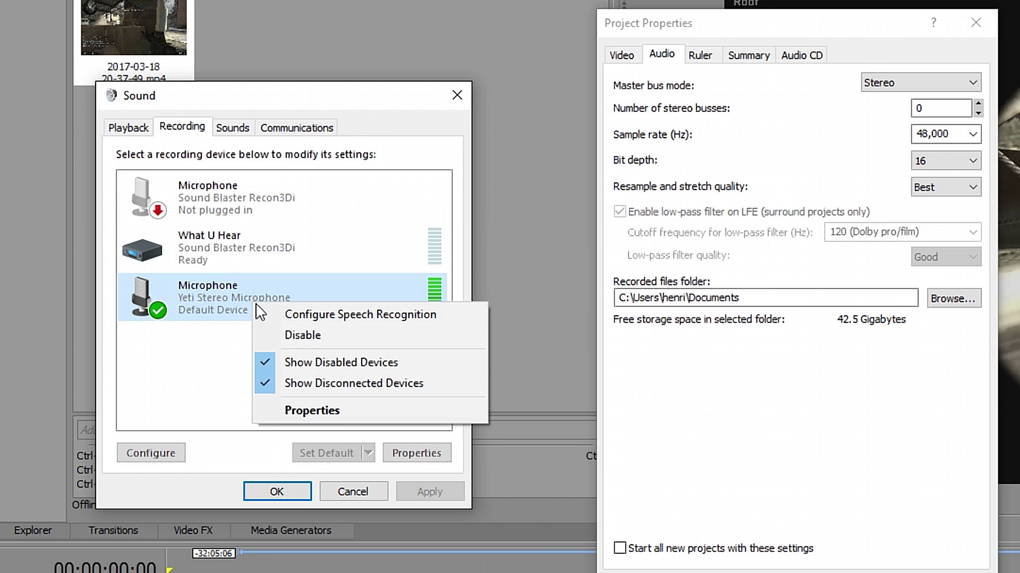
left_click(354, 420)
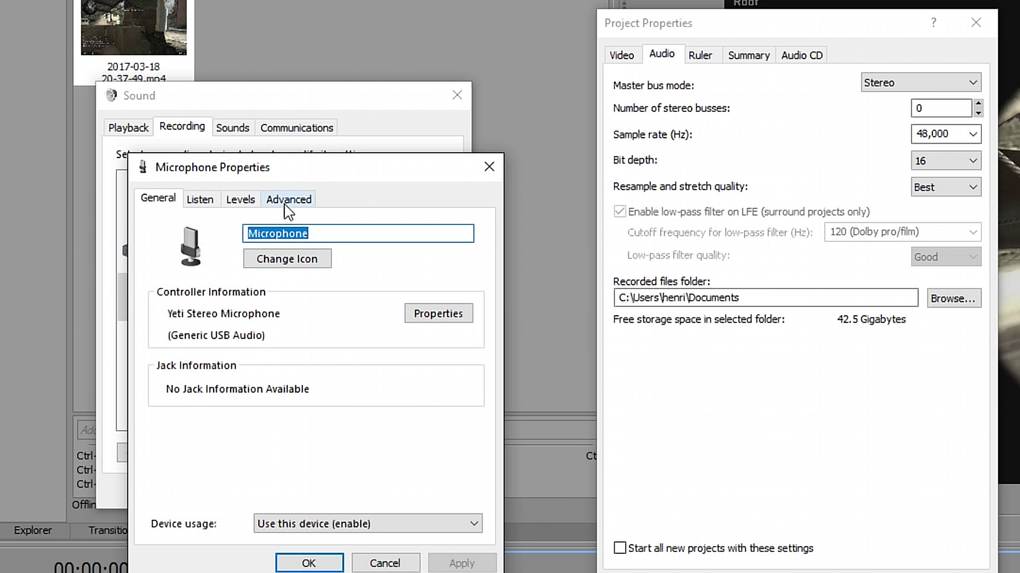
left_click(288, 205)
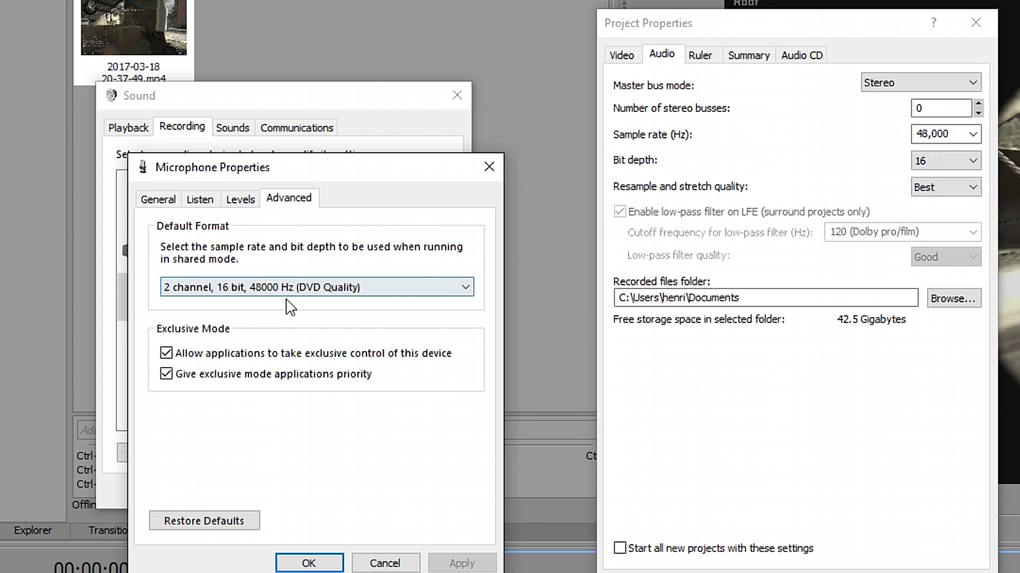
left_click(972, 134)
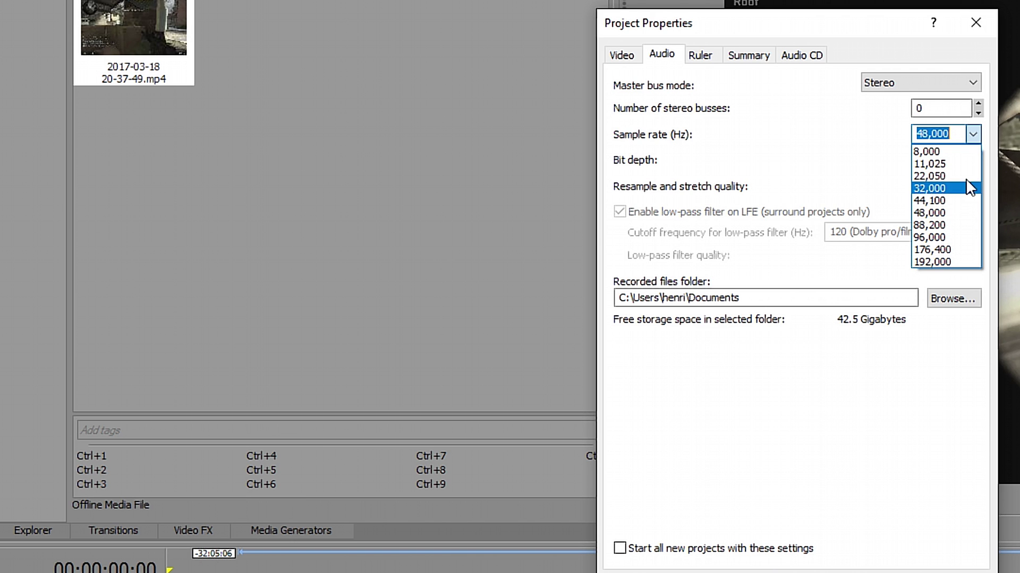
- Keep 48,000 Hz and tick 'Start all new projects with these settings', then confirm
left_click(972, 134)
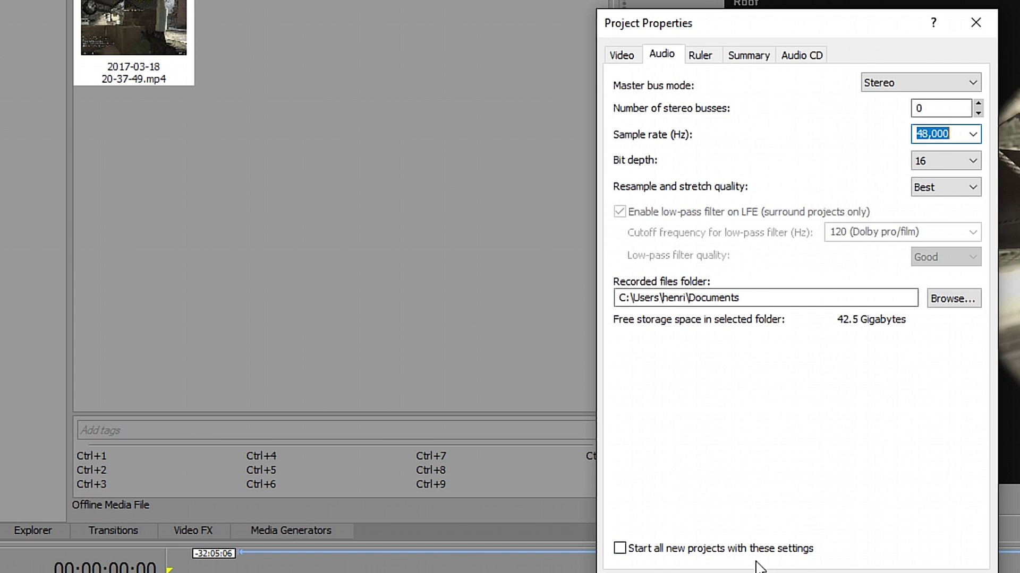
left_click(619, 548)
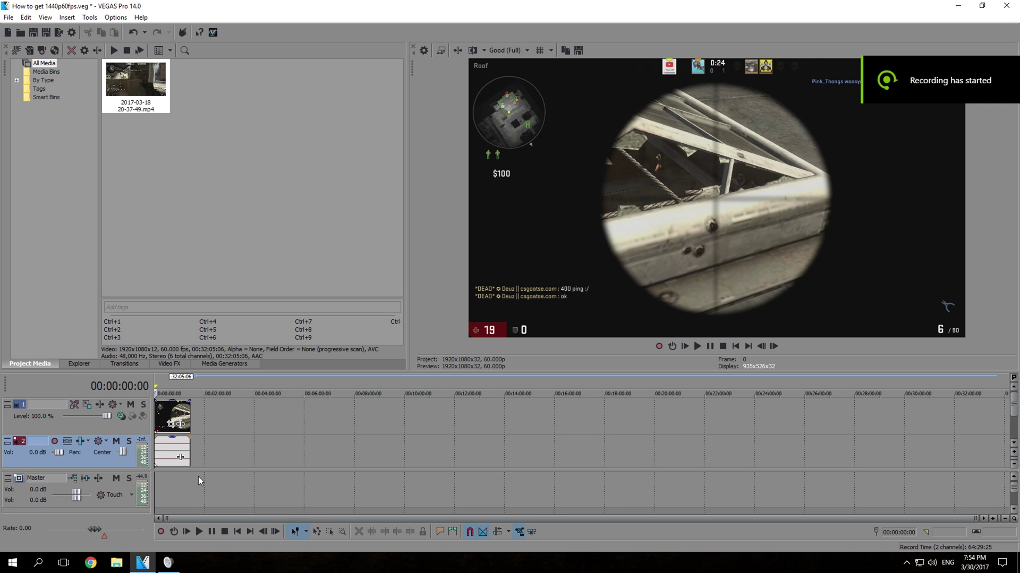
- Disable resampling on the gameplay video event
right_click(169, 414)
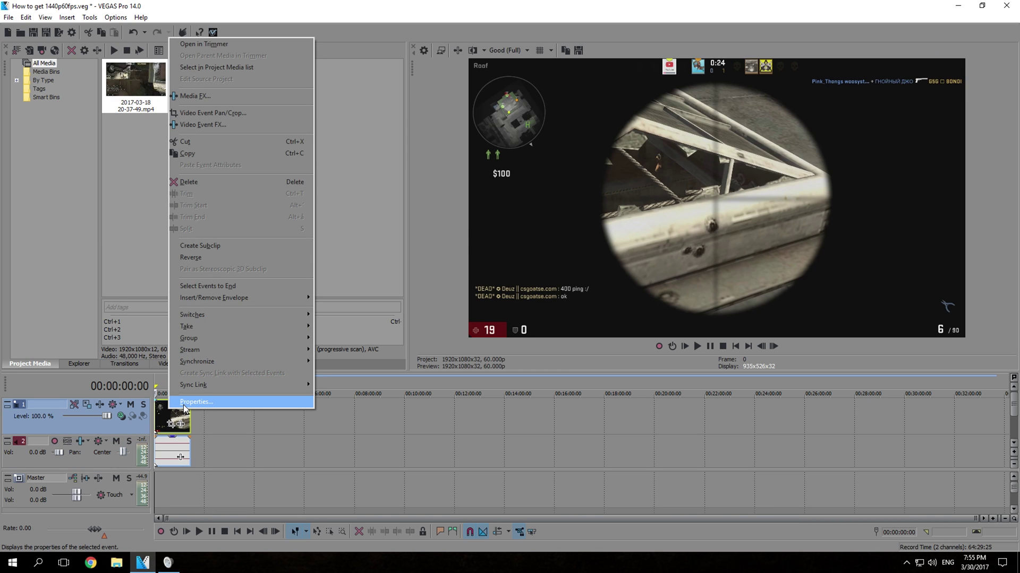
mouse_move(212, 325)
mouse_move(301, 314)
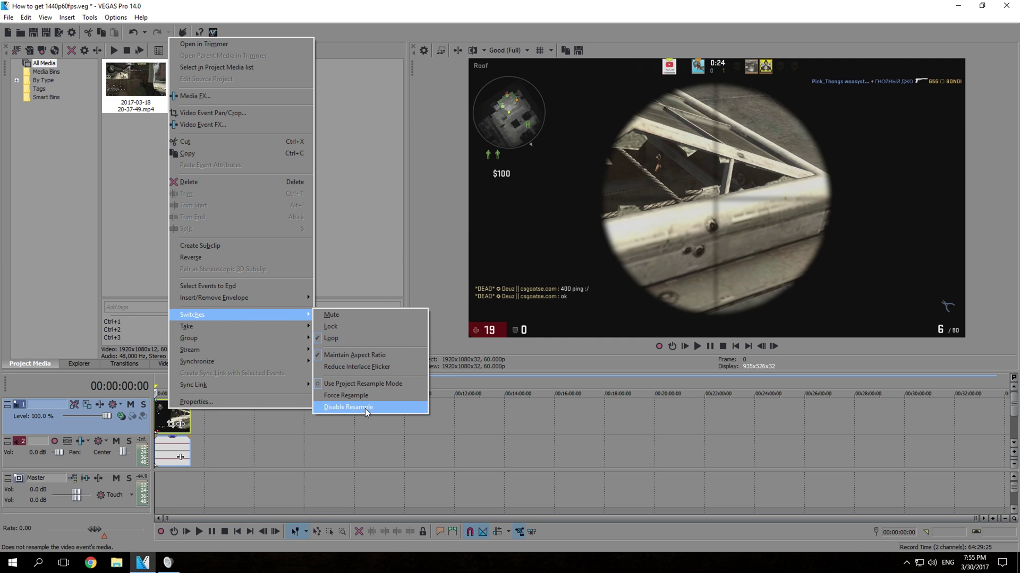
left_click(365, 409)
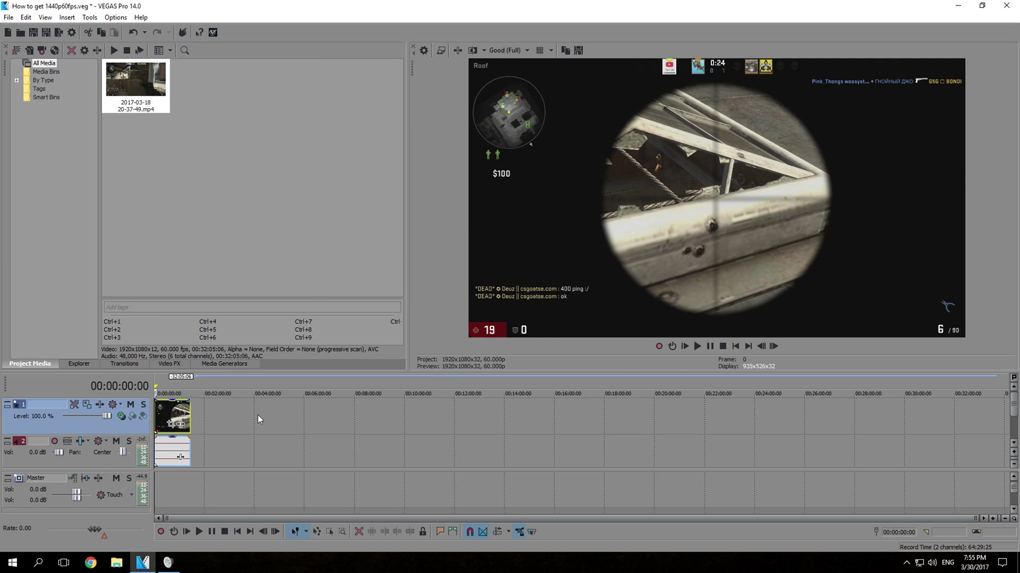
- Normalize the volume of the clip's audio event
left_click(198, 422)
left_click(179, 445)
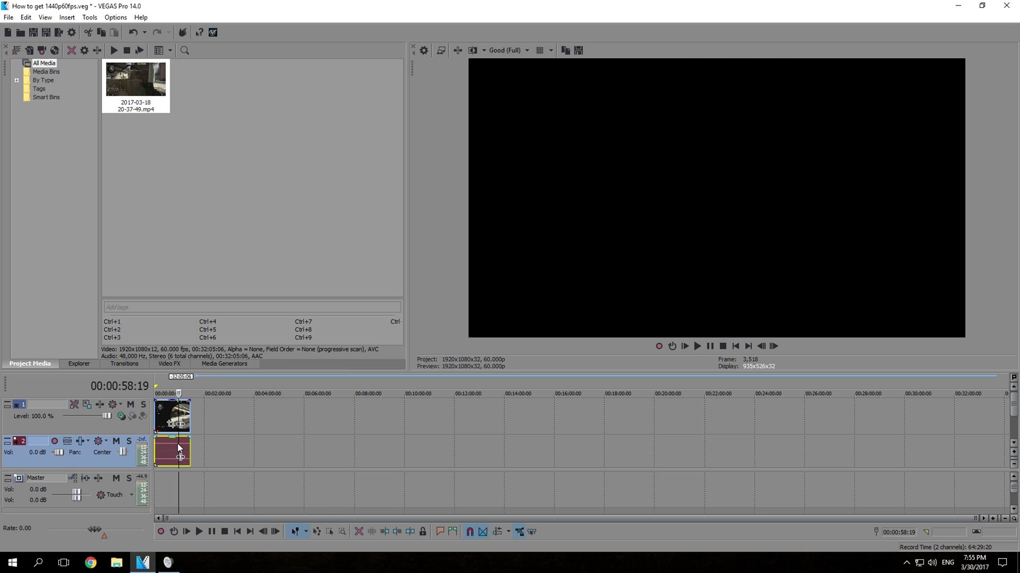
right_click(175, 444)
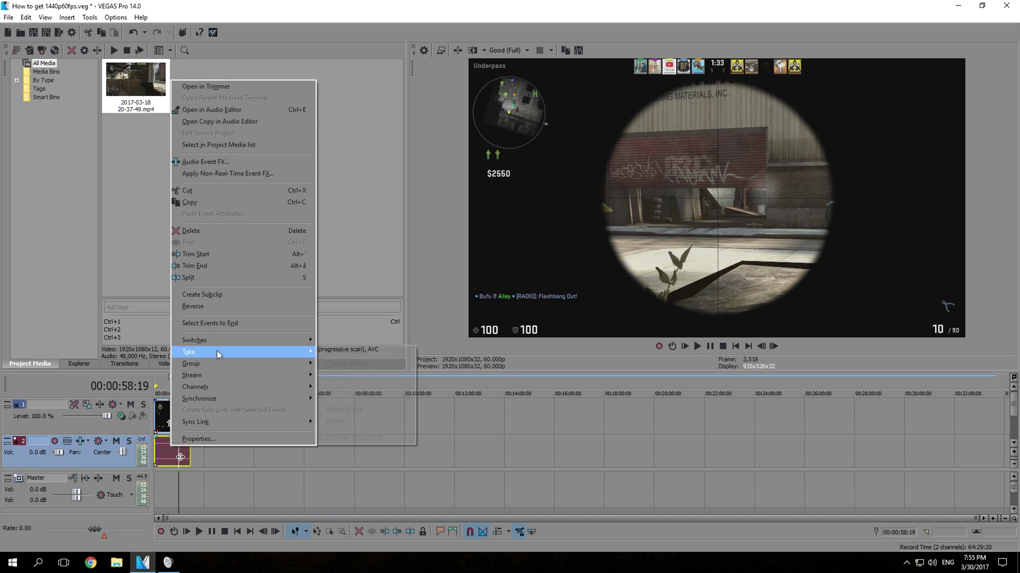
mouse_move(225, 342)
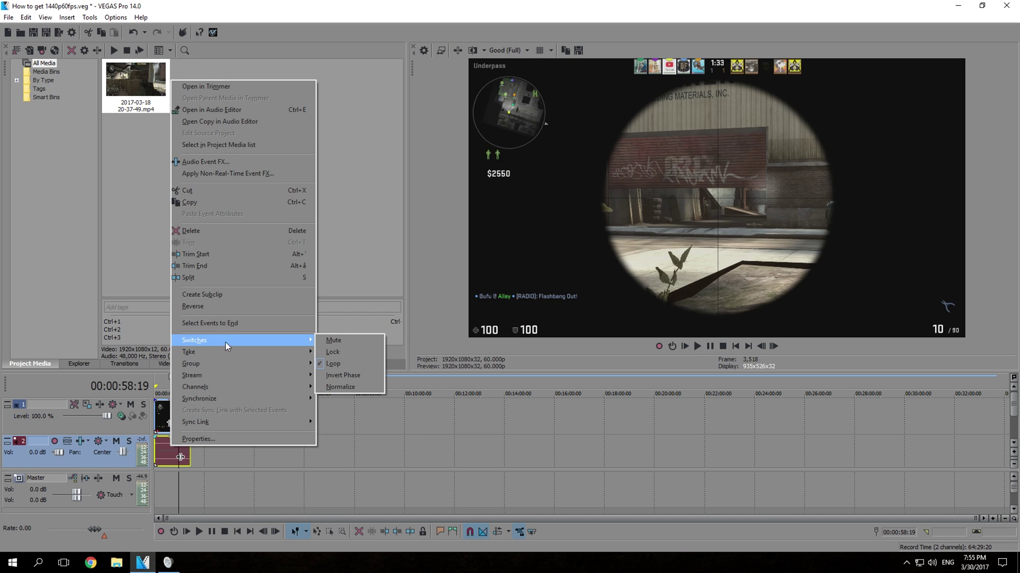
left_click(359, 388)
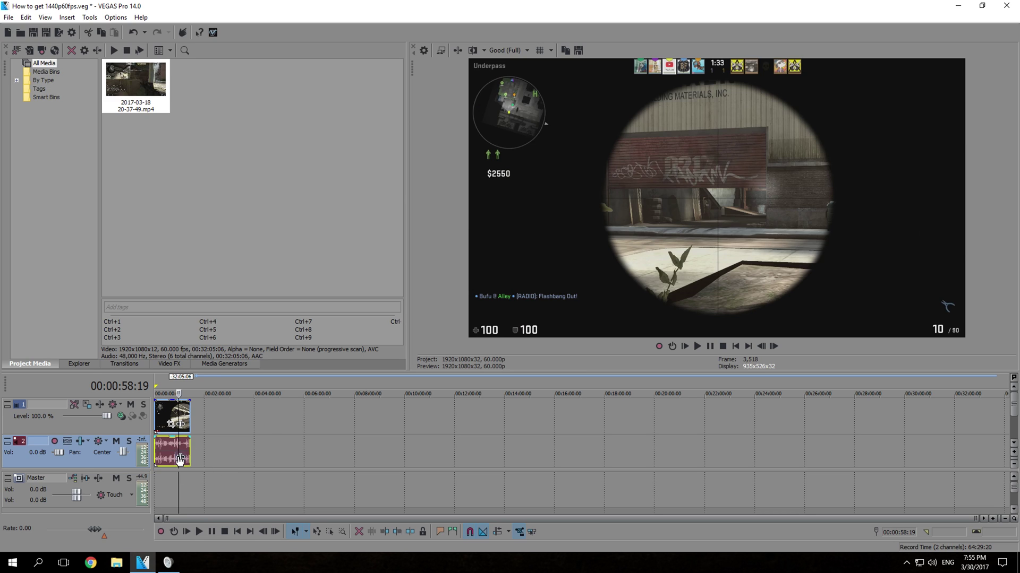
- Play the project from the start to check the result
left_click(157, 384)
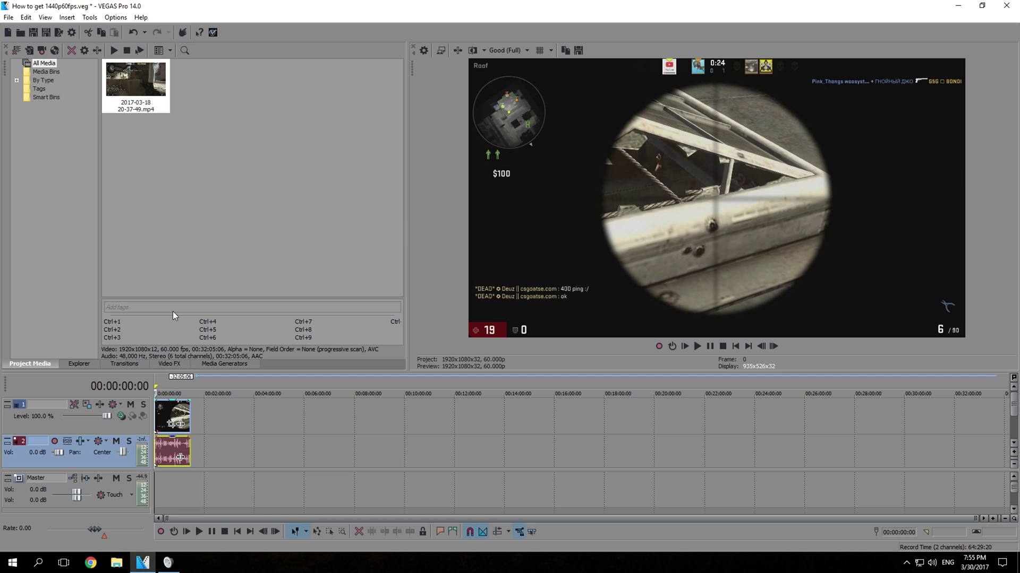
key("space")
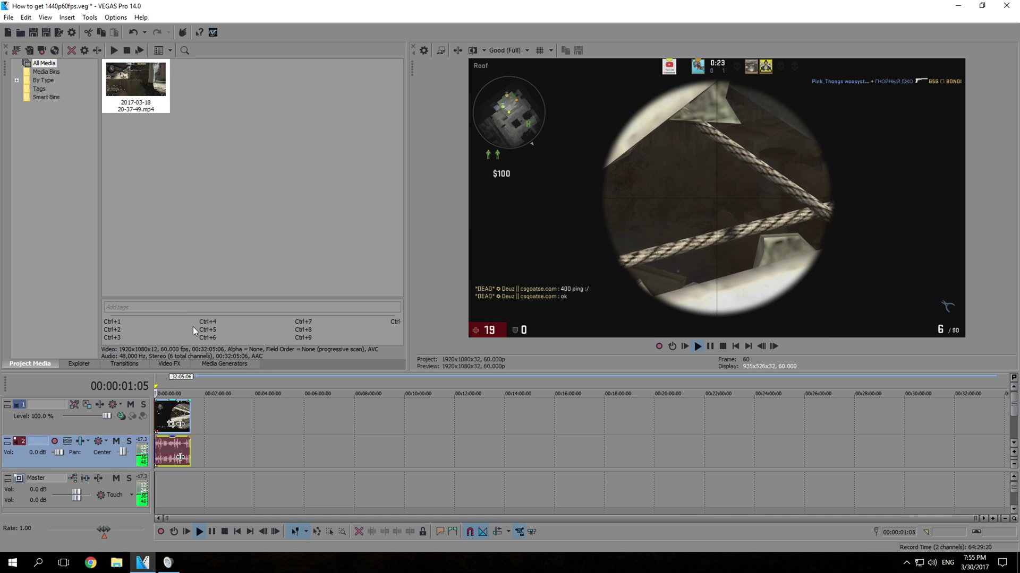
key("space")
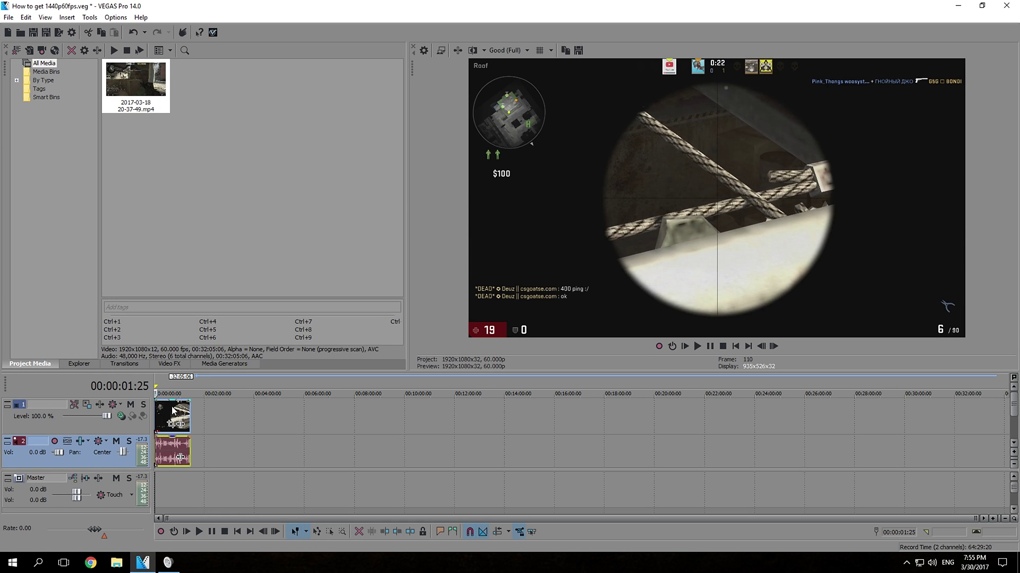
- Apply the Color Corrector's CSGO Color preset to the gameplay clip
left_click(167, 364)
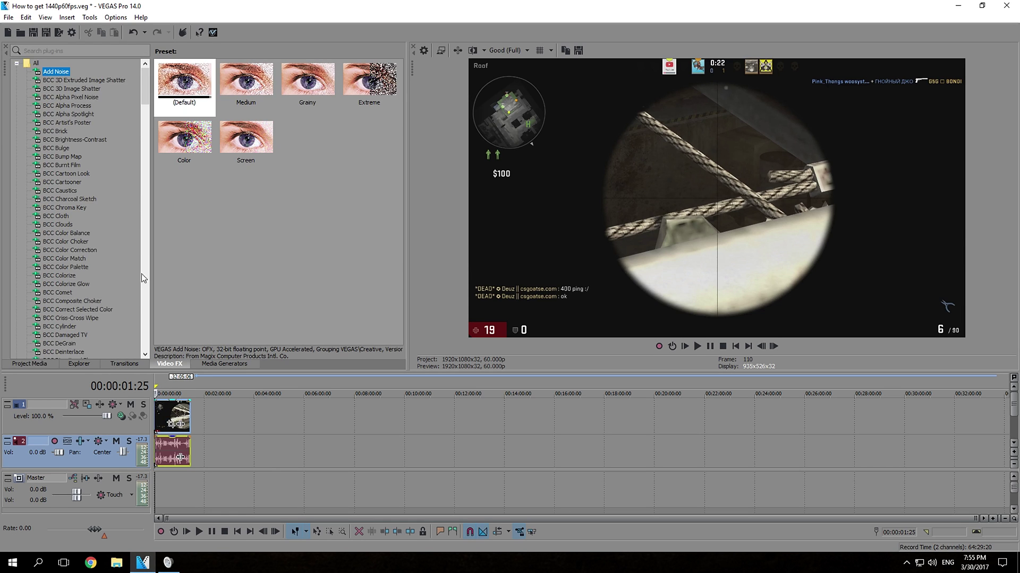
scroll(113, 317, "down", 8)
scroll(113, 317, "down", 15)
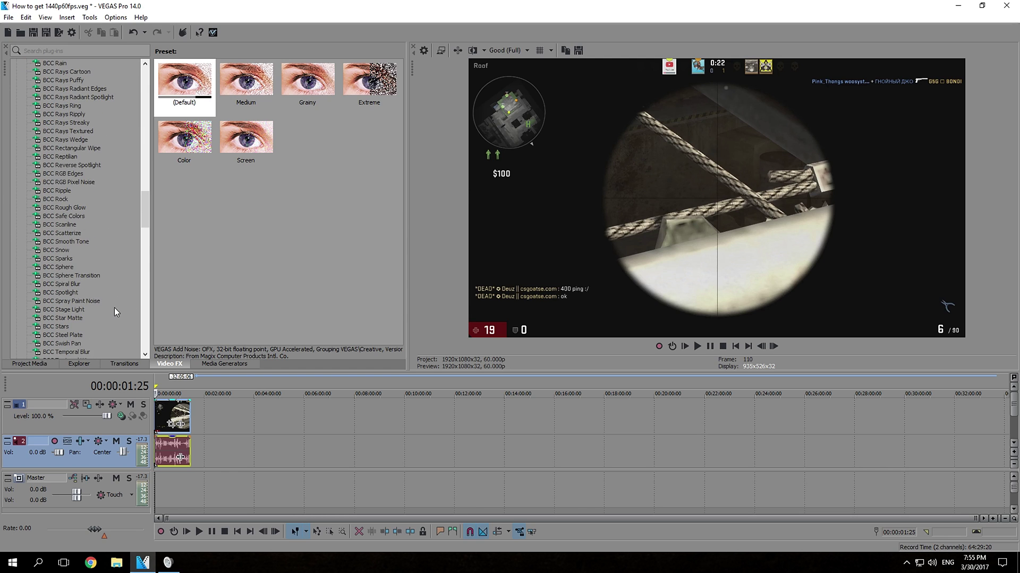
scroll(115, 311, "down", 12)
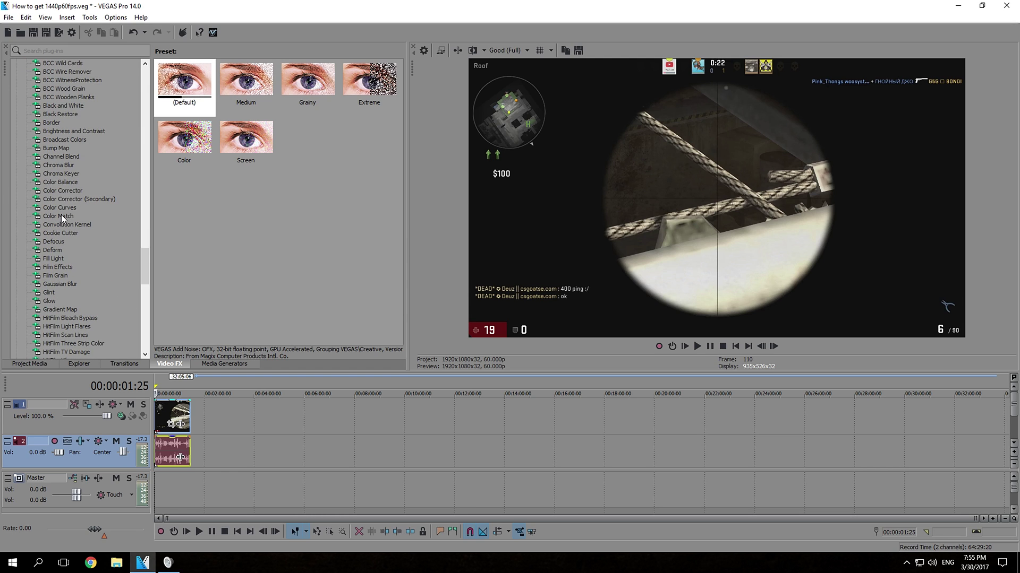
left_click(68, 191)
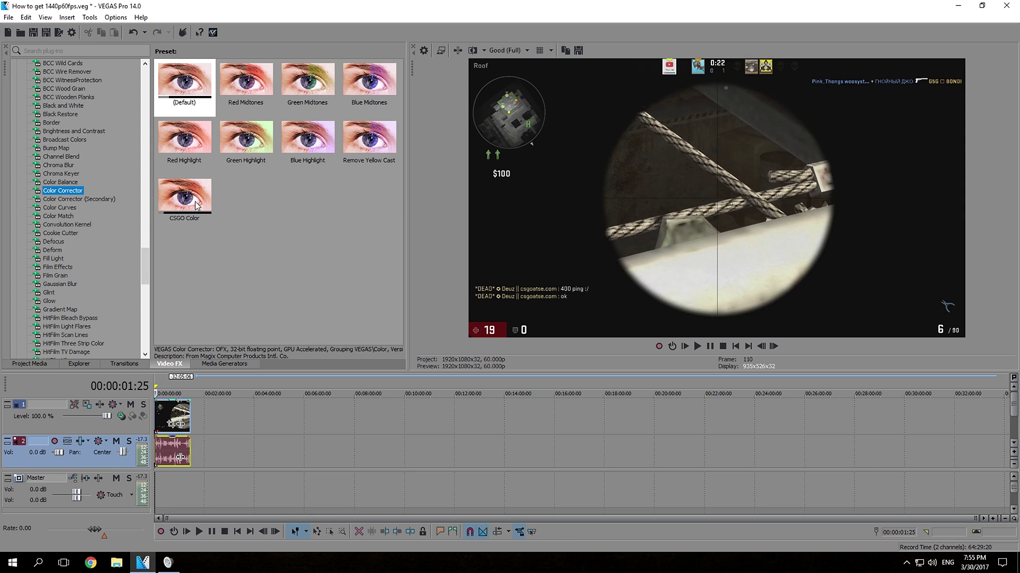
left_click_drag(193, 193, 177, 416)
- Review the preset's saturation 1.200 and gamma 0.980, then close the Video Event FX window
left_click_drag(289, 231, 229, 163)
left_click(170, 392)
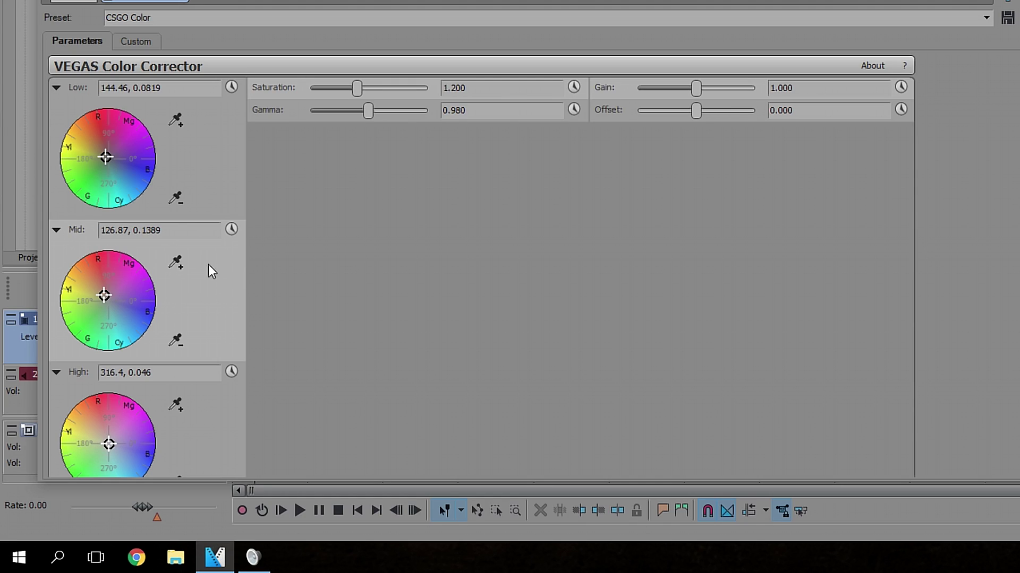
scroll(137, 202, "down", 1)
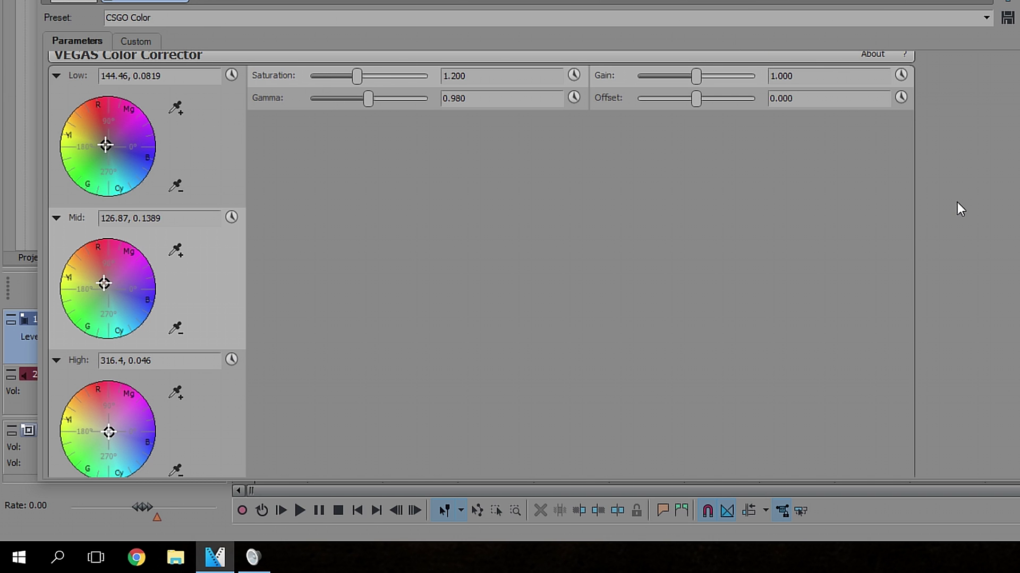
scroll(981, 140, "up", 2)
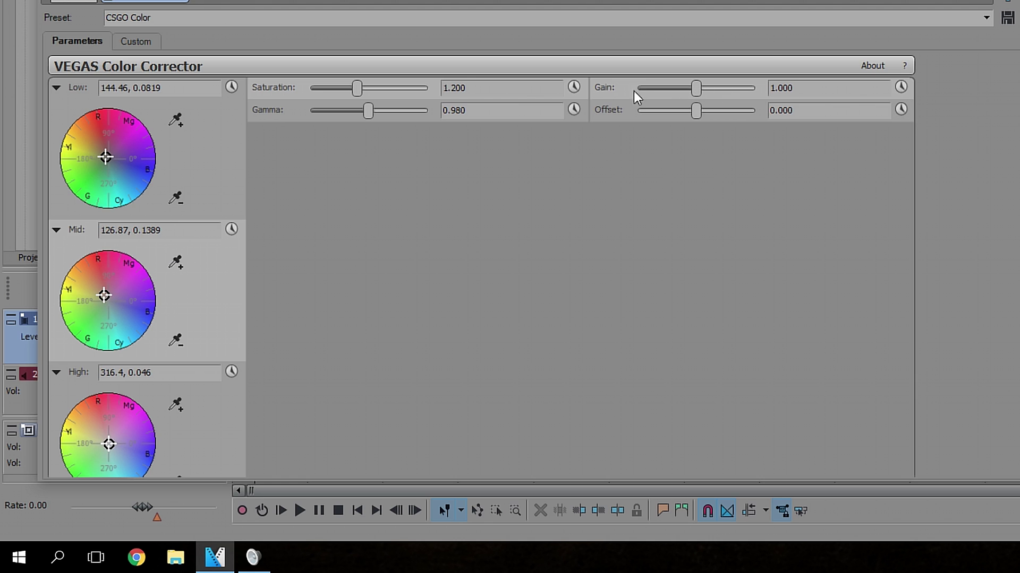
left_click_drag(872, 4, 1003, 61)
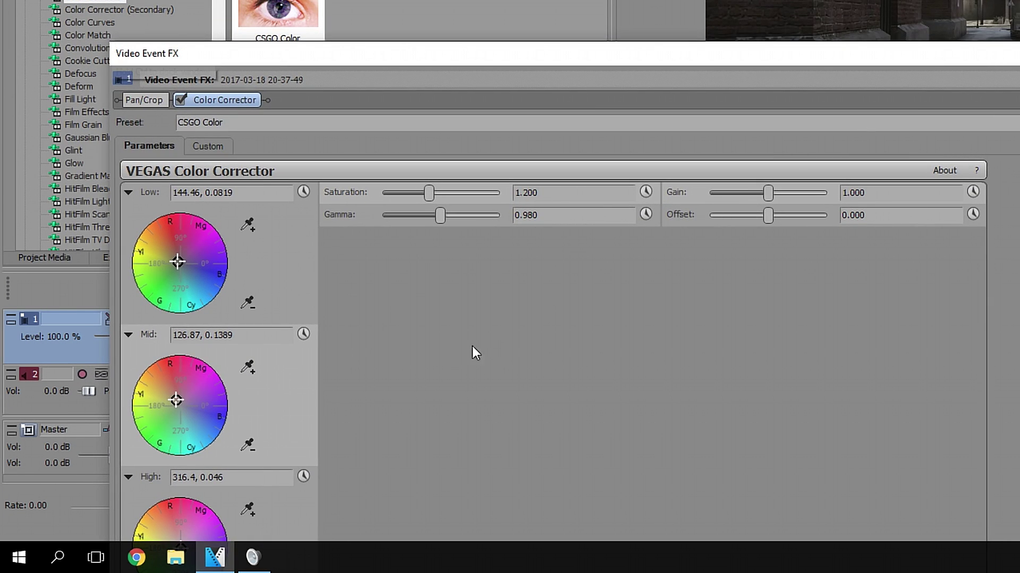
left_click_drag(626, 47, 681, 74)
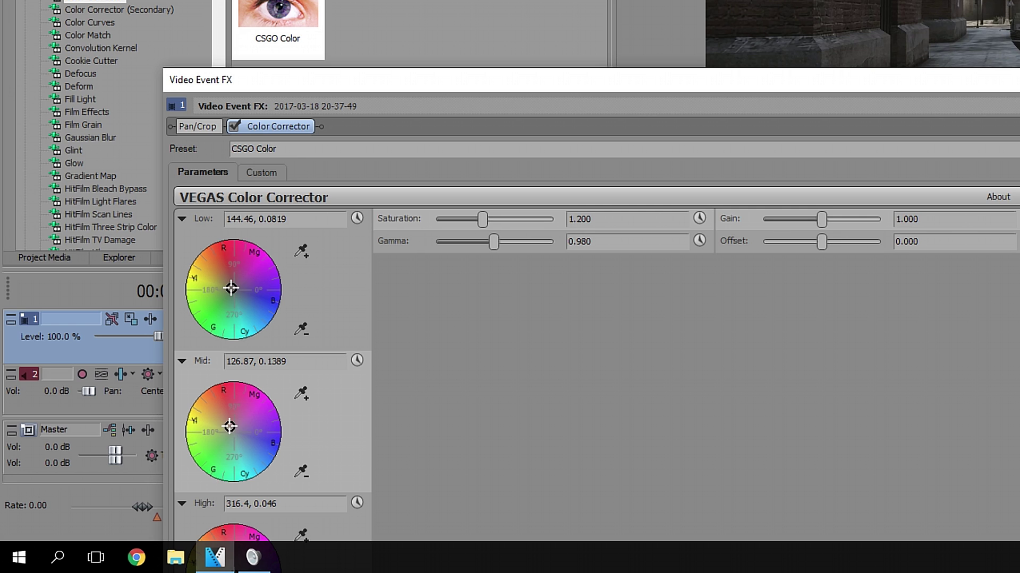
key("alt+F4")
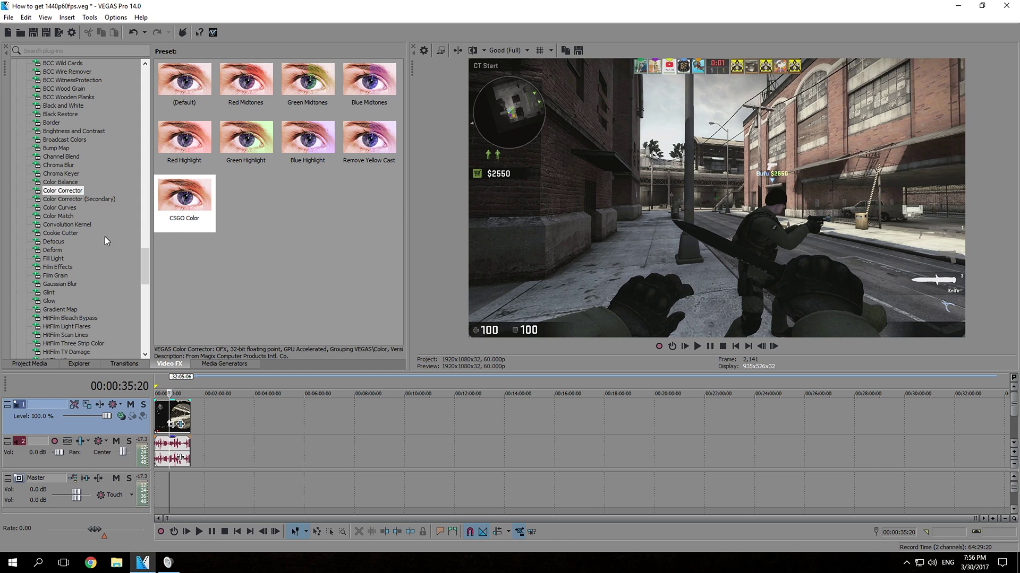
- Apply Sharpen's 'New for CSGO' preset to the clip, close its FX window, and show Levels presets
scroll(100, 271, "down", 2)
scroll(96, 296, "down", 8)
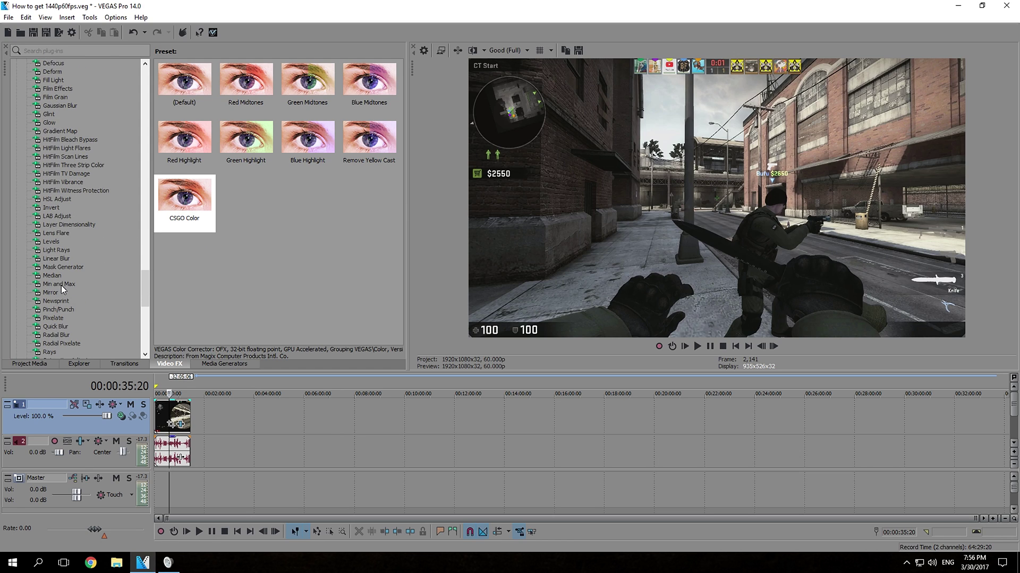
left_click(56, 301)
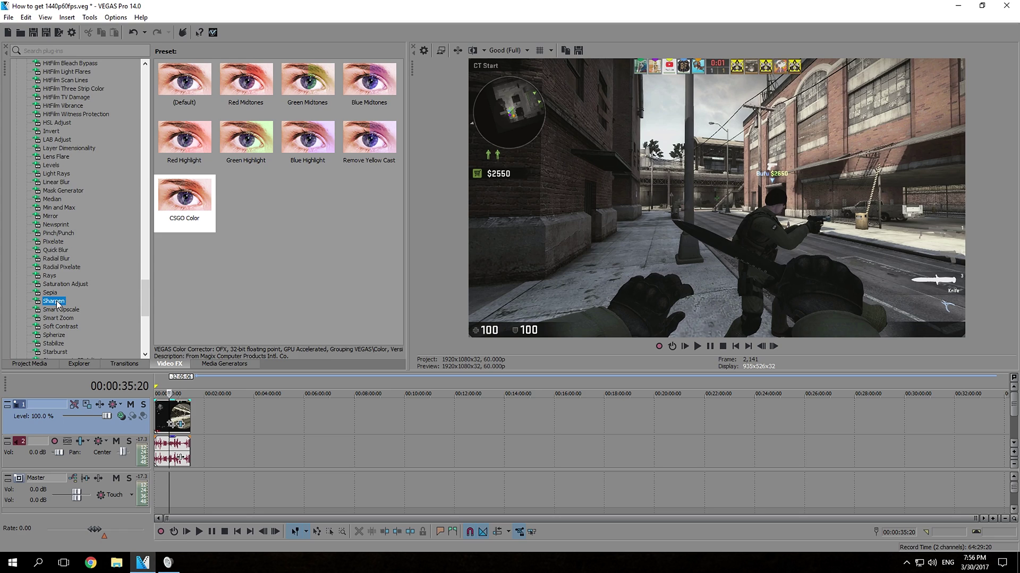
left_click(198, 149)
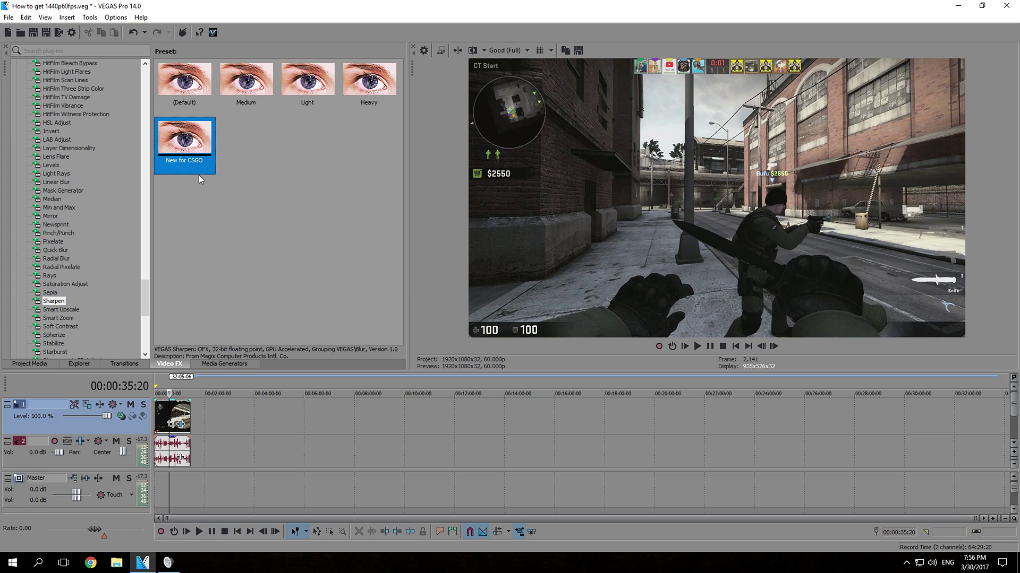
left_click_drag(195, 146, 171, 415)
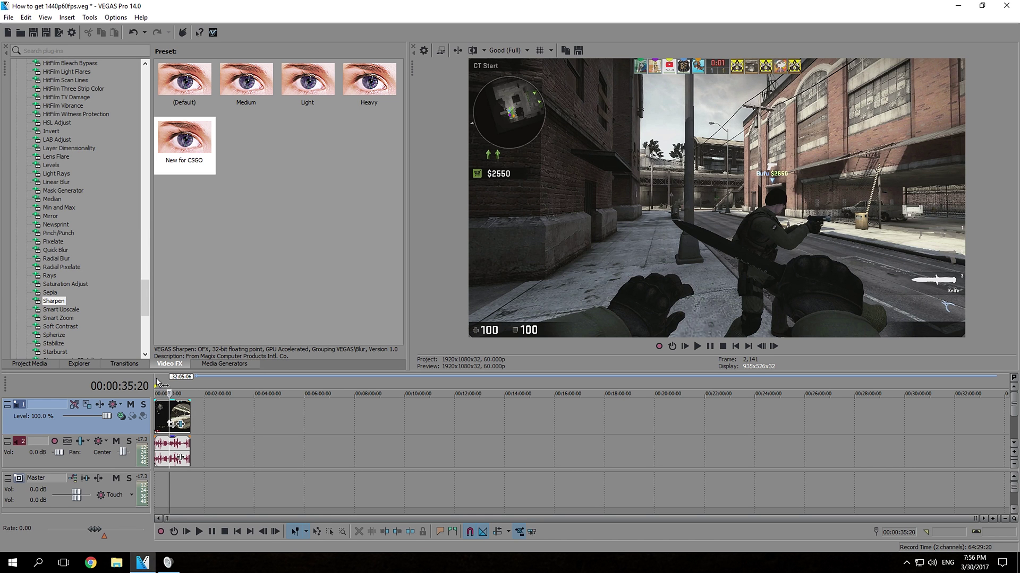
left_click(208, 293)
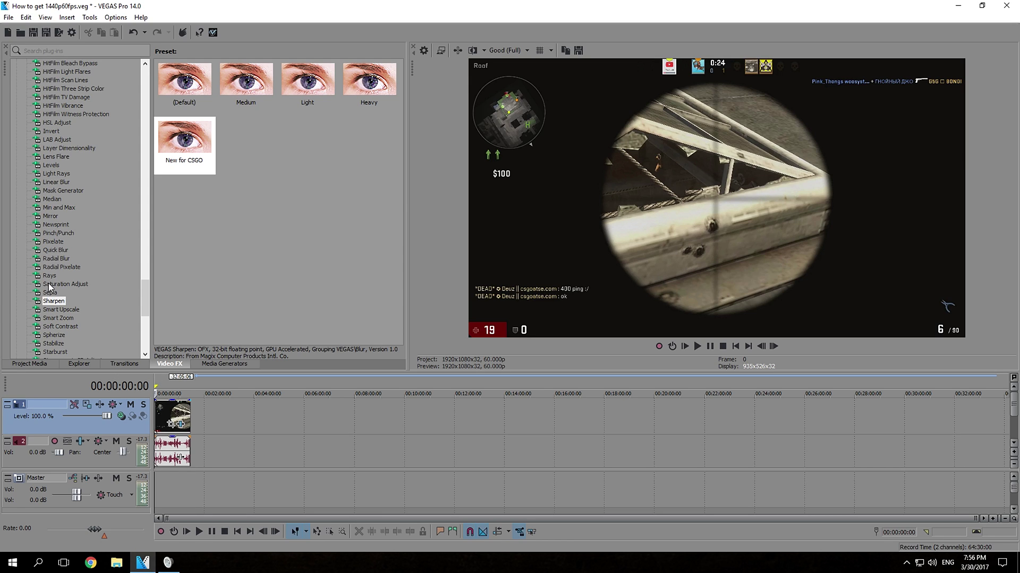
left_click(51, 165)
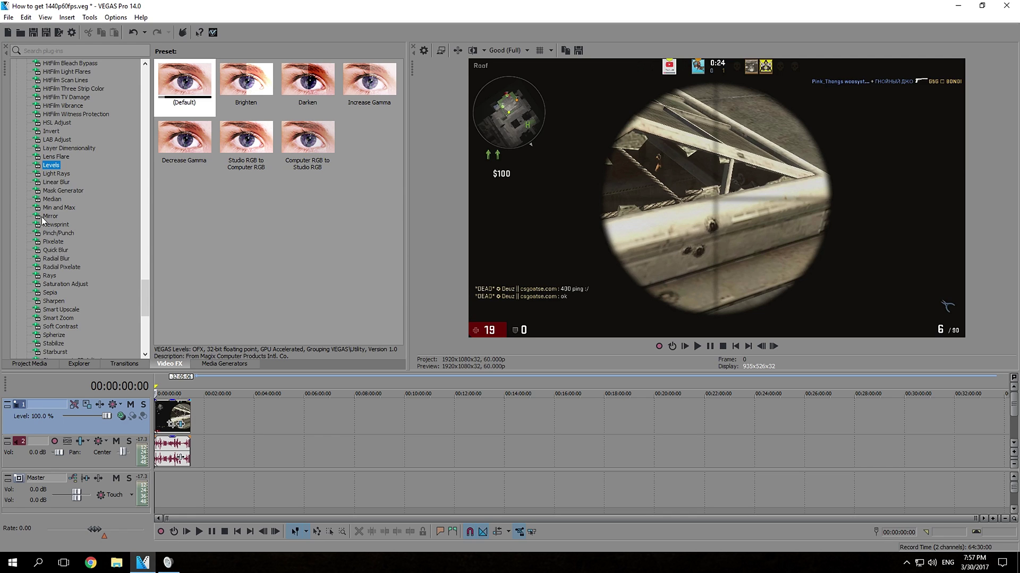
- Add Levels with 'Computer RGB to Studio RGB' after Color Corrector and Sharpen, then close the FX window
scroll(124, 318, "down", 3)
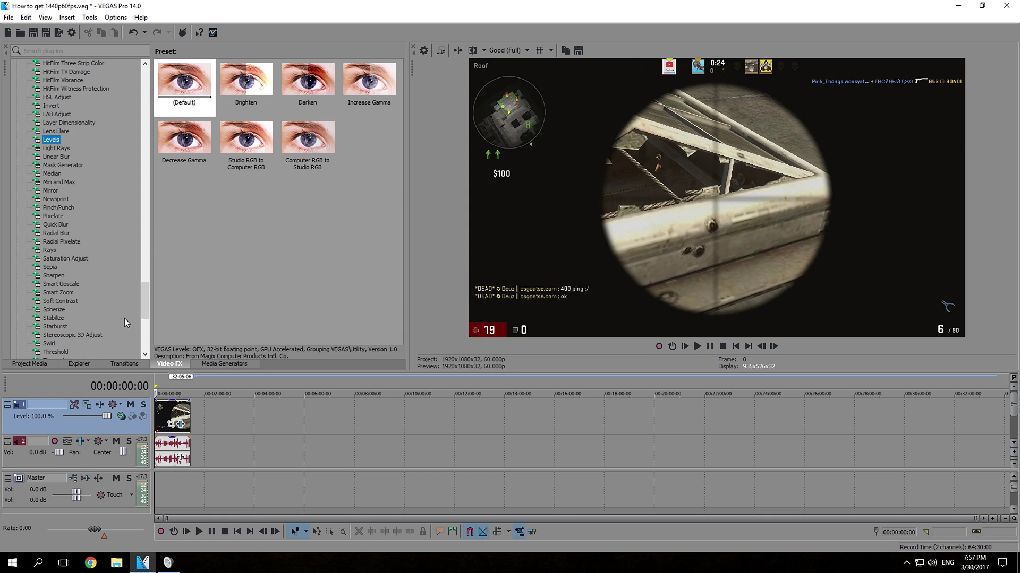
scroll(125, 323, "up", 3)
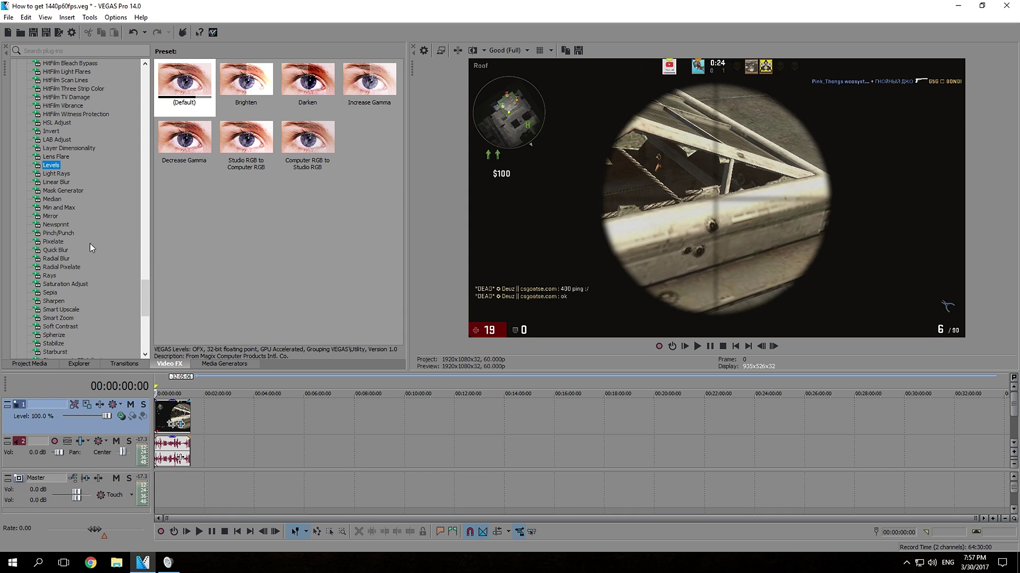
mouse_move(148, 293)
left_mouse_down()
mouse_move(164, 203)
mouse_move(164, 85)
mouse_move(122, 285)
mouse_move(129, 296)
left_mouse_up()
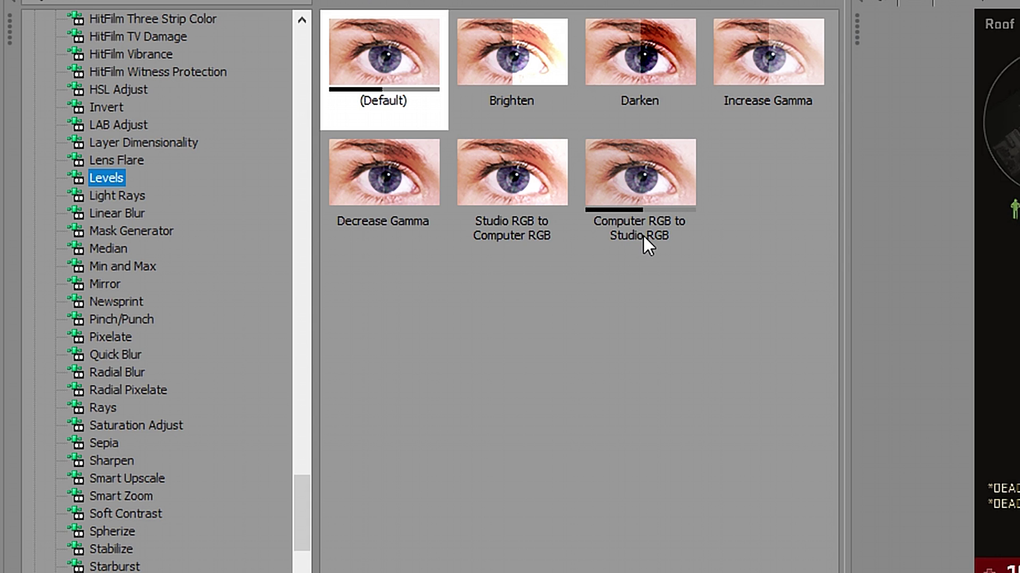
left_click(662, 186)
left_click_drag(661, 183, 174, 409)
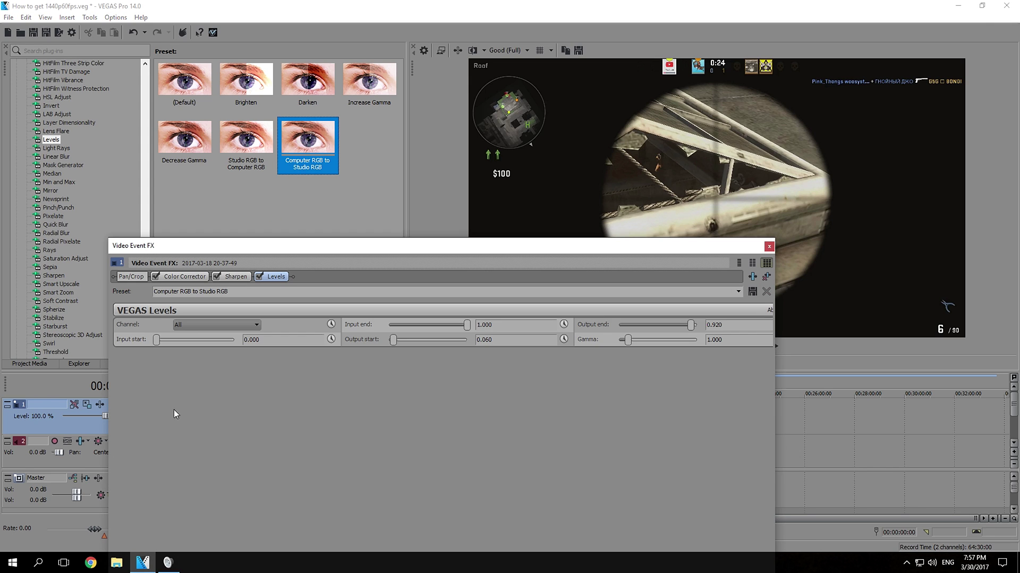
left_click_drag(585, 252, 460, 314)
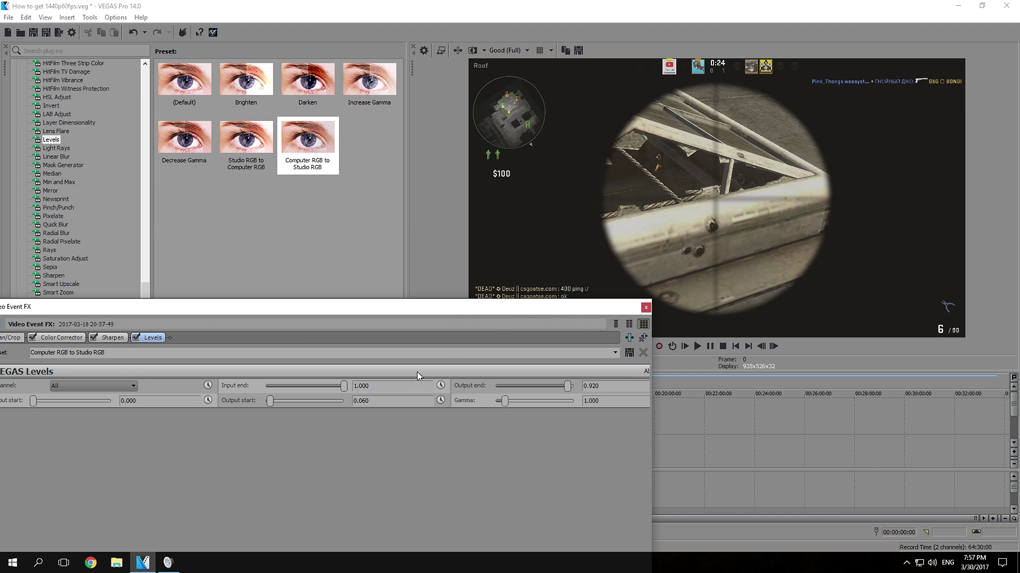
left_click_drag(313, 311, 393, 292)
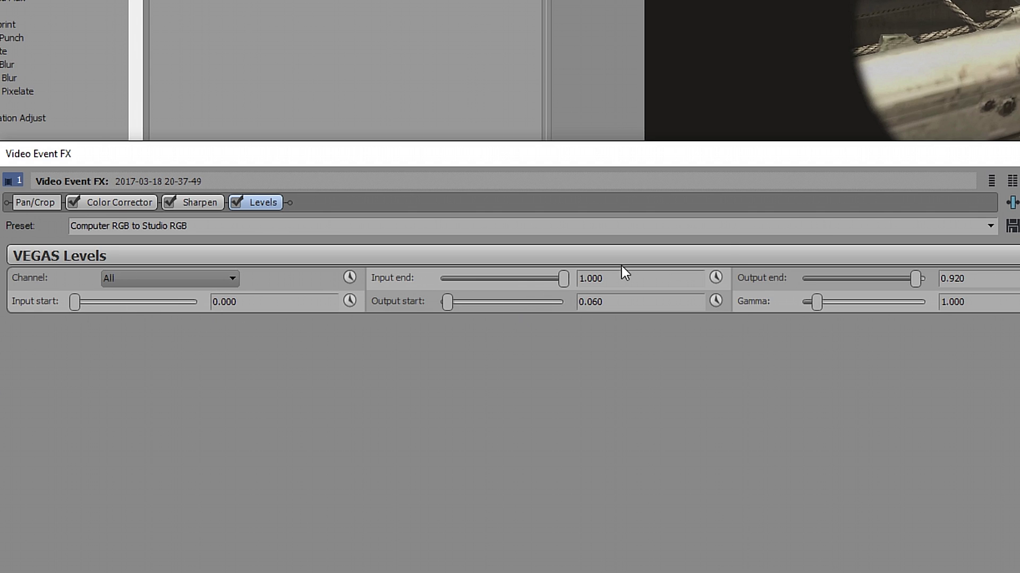
left_click(1015, 153)
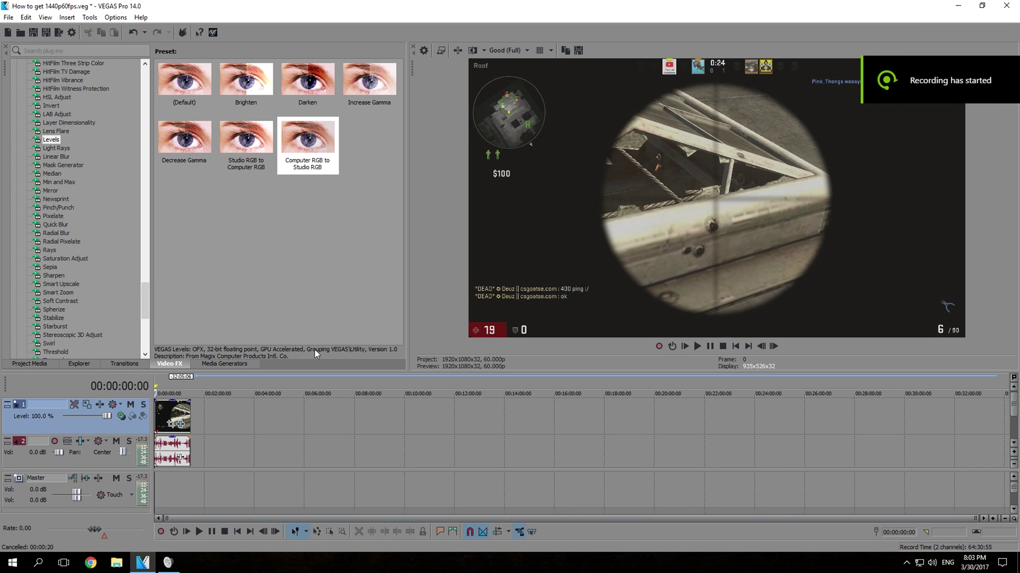
- Set the time selection to the clip's full length, 00:00:00:00 to 00:01:27:02
left_click_drag(193, 382, 152, 386)
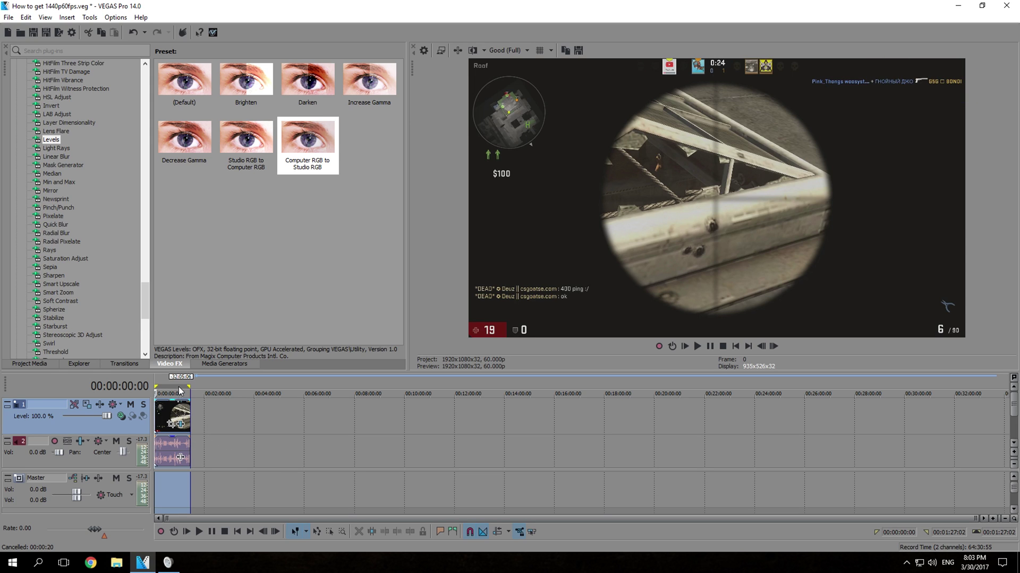
left_click(196, 383)
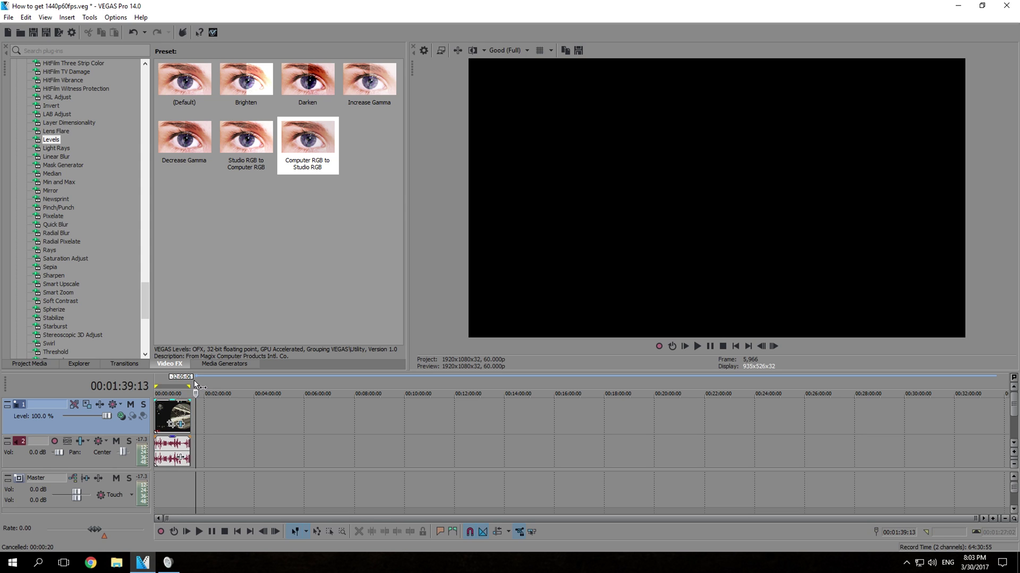
double_click(173, 383)
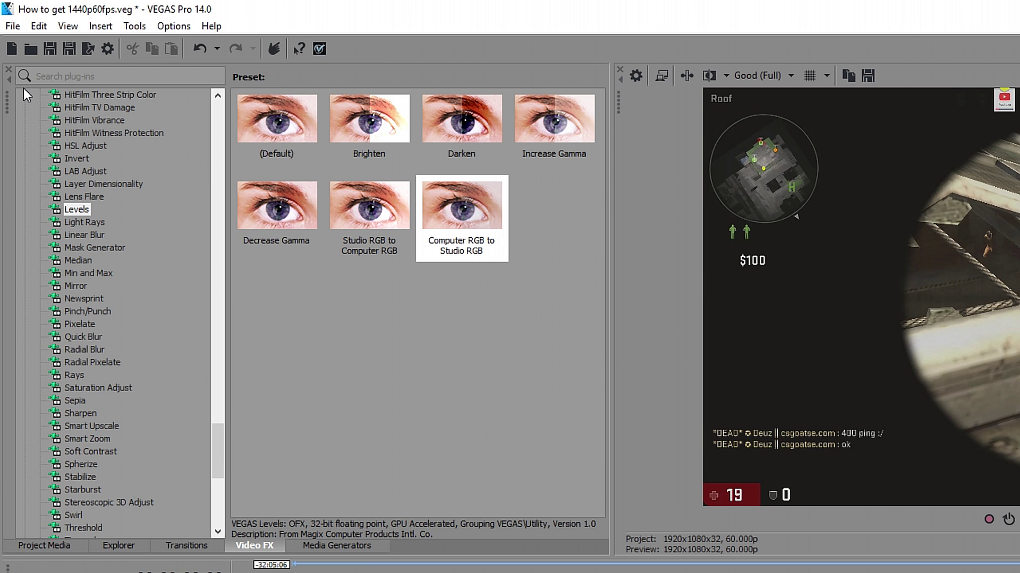
- Open Render As and pick the MainConcept AVC/AAC 'Internet HD 1080p Test 5' template
left_click(19, 25)
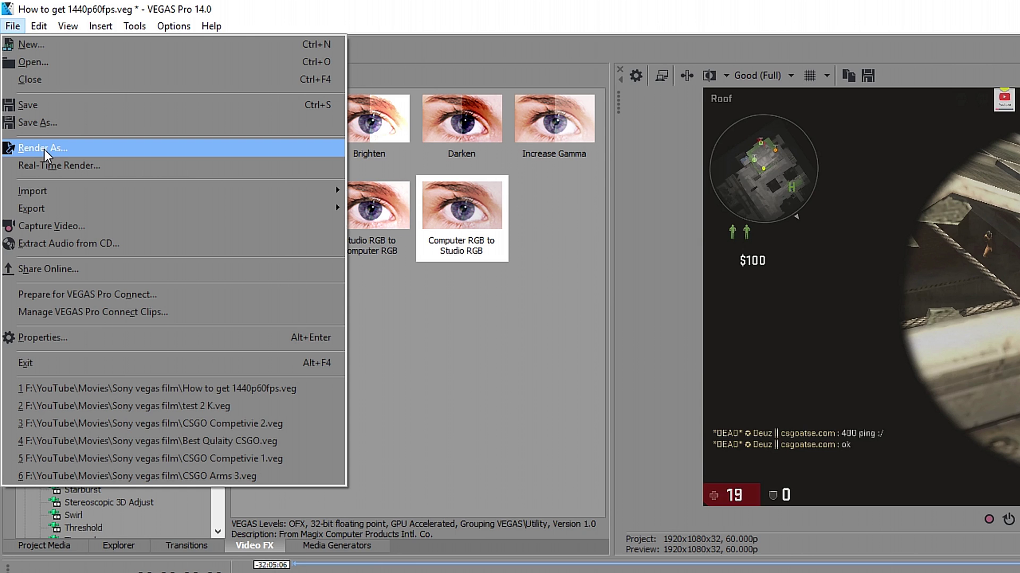
left_click(54, 151)
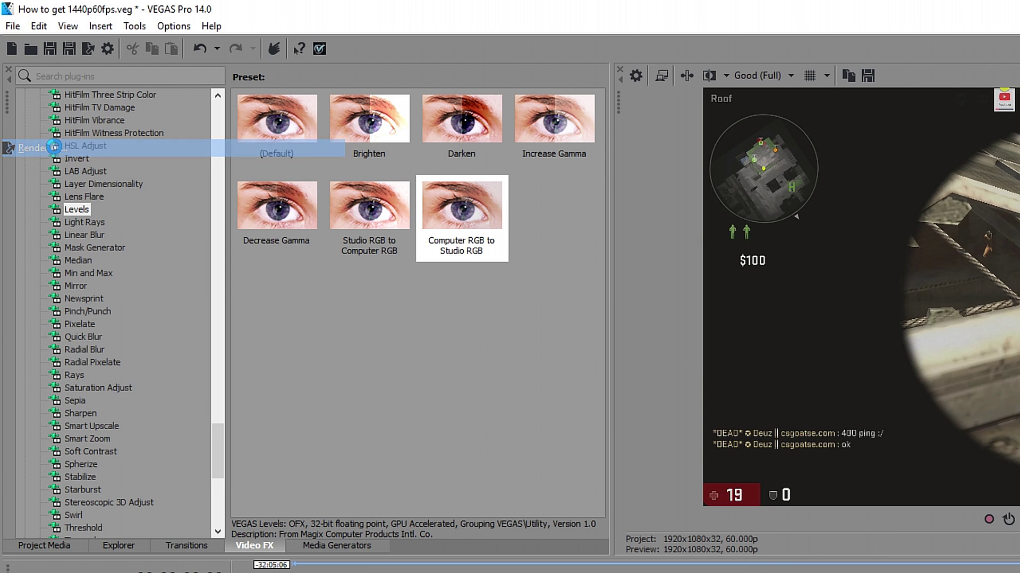
left_click_drag(727, 401, 725, 361)
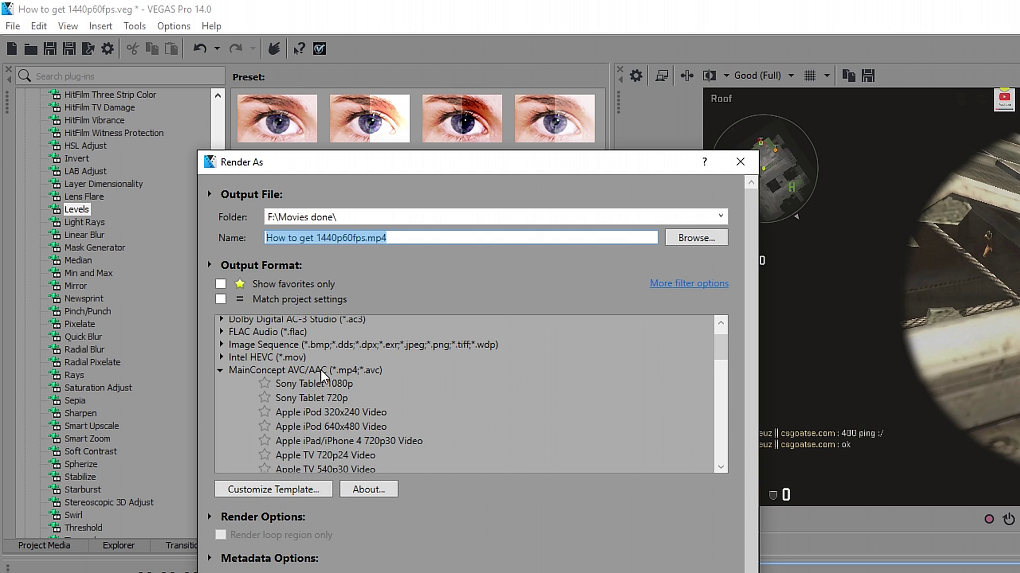
left_click_drag(724, 351, 731, 377)
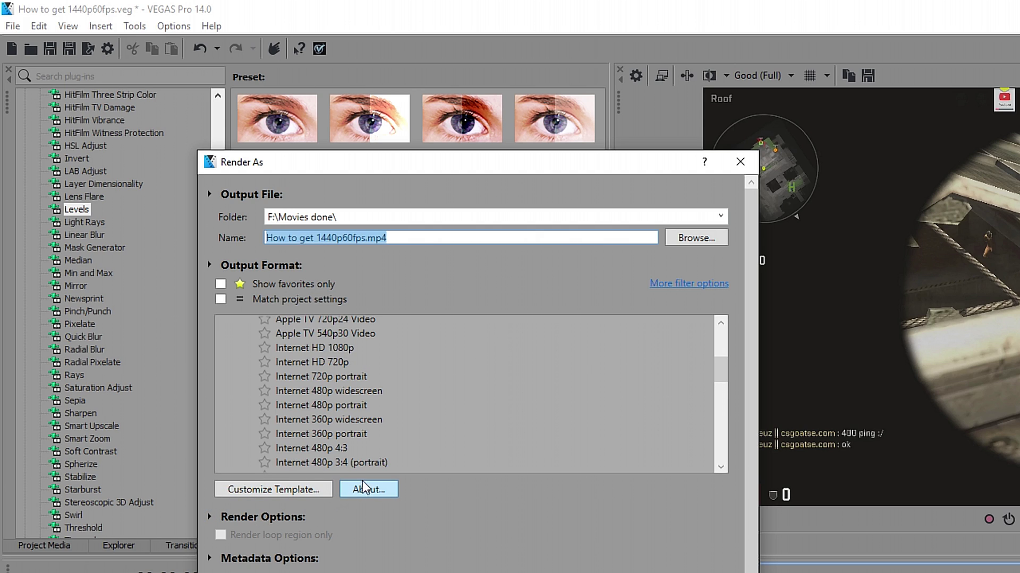
left_click_drag(723, 383, 740, 427)
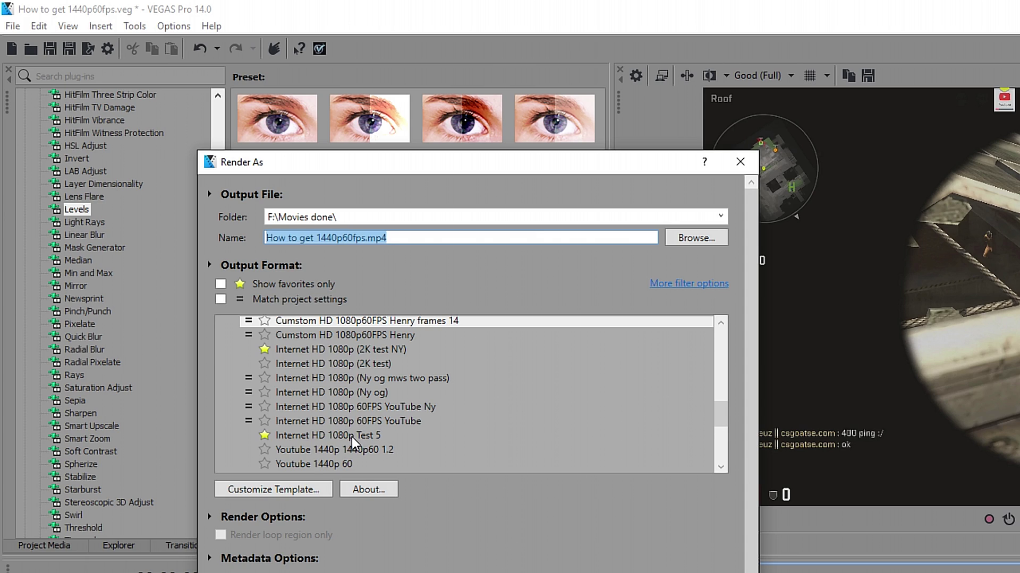
left_click(393, 439)
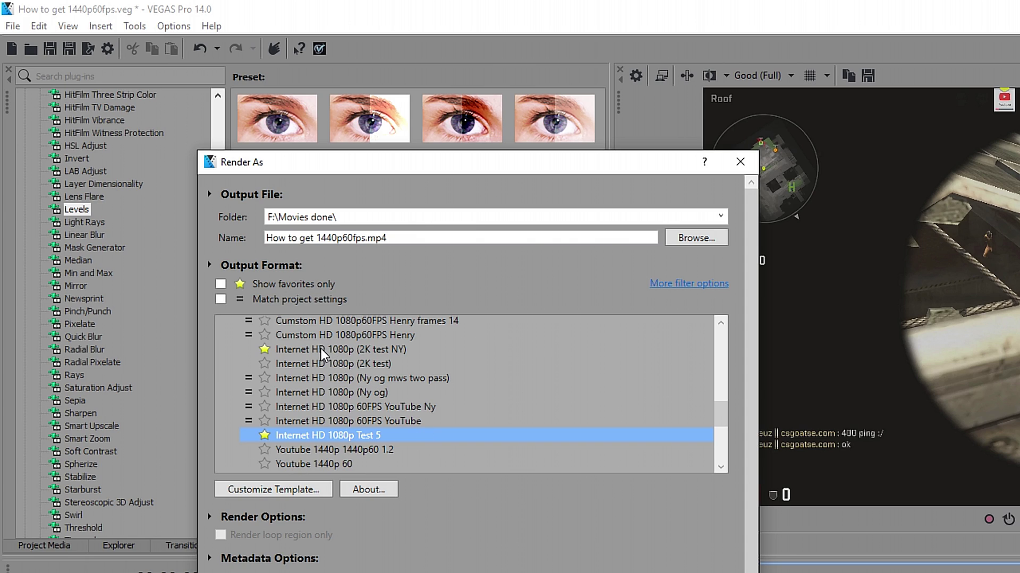
- Open the Test 5 template's custom settings and keep the custom 2560x1440 frame size at 60 fps
left_click(292, 489)
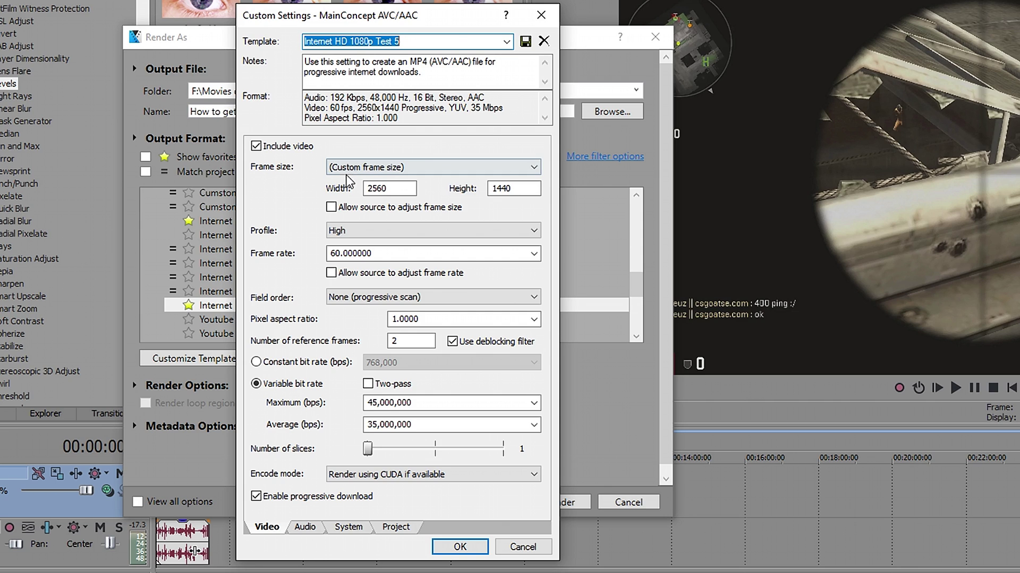
left_click(373, 167)
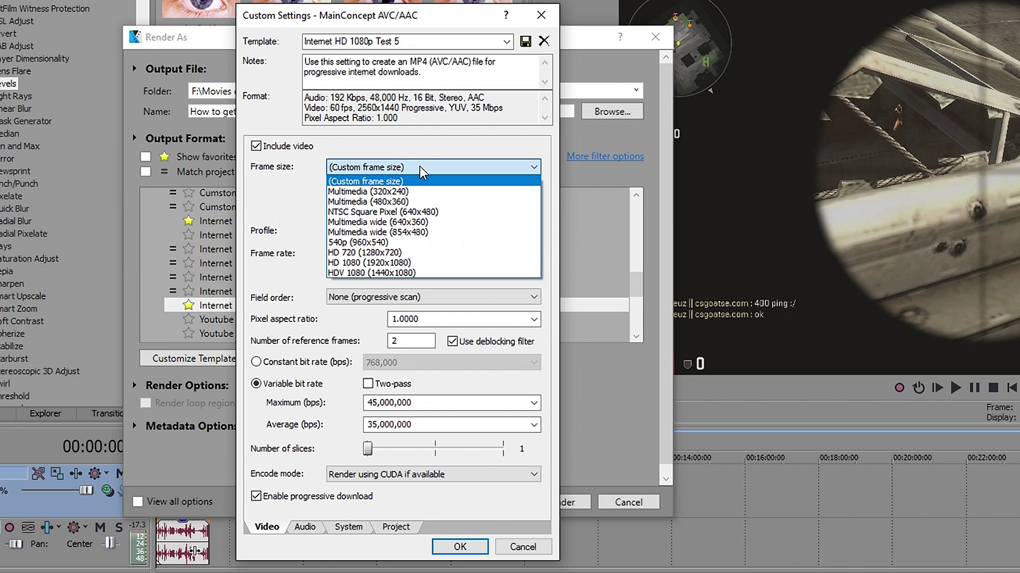
left_click(427, 181)
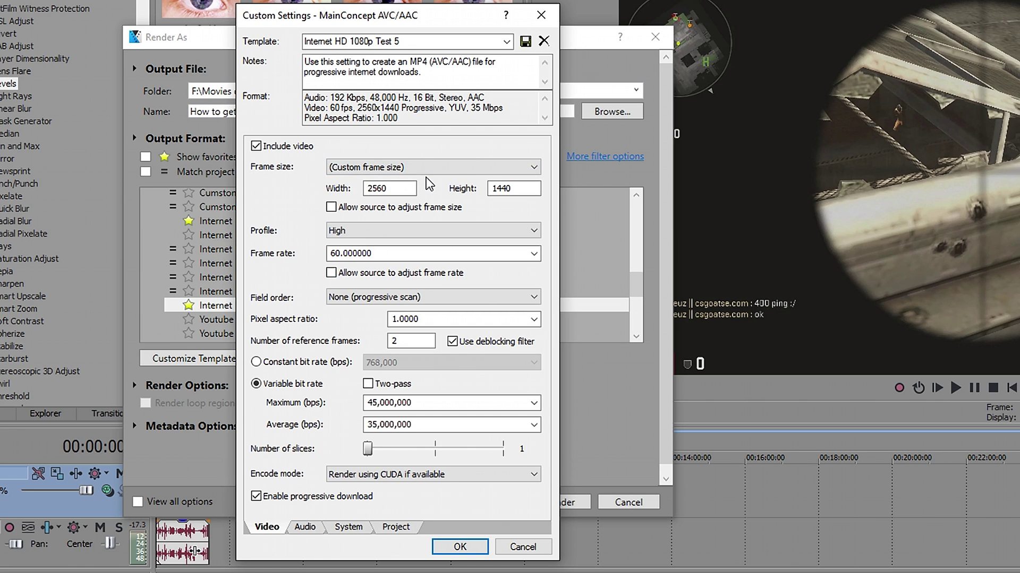